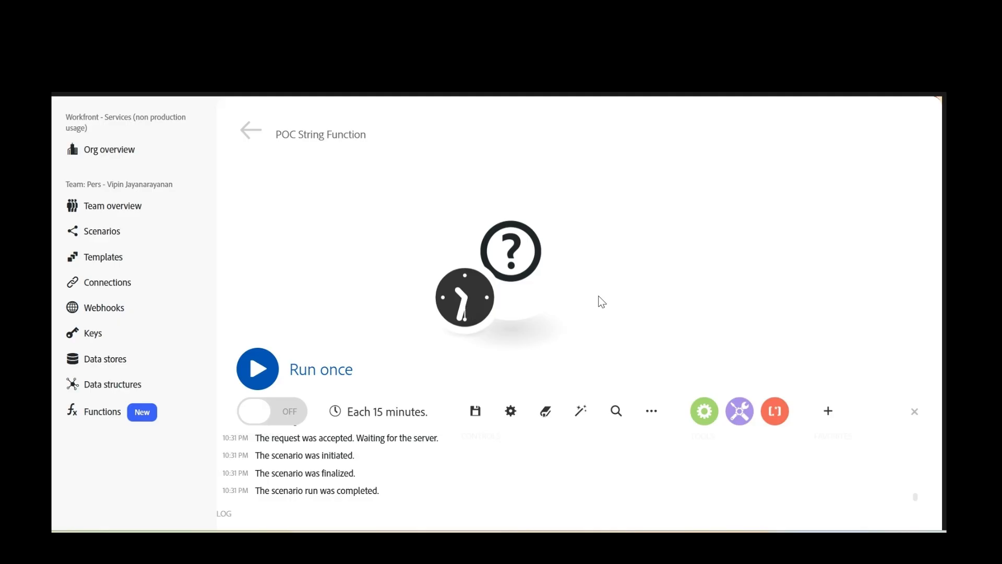
- Add a Tools 'Set multiple variables' module to the empty placeholder
left_click(561, 291)
type("t")
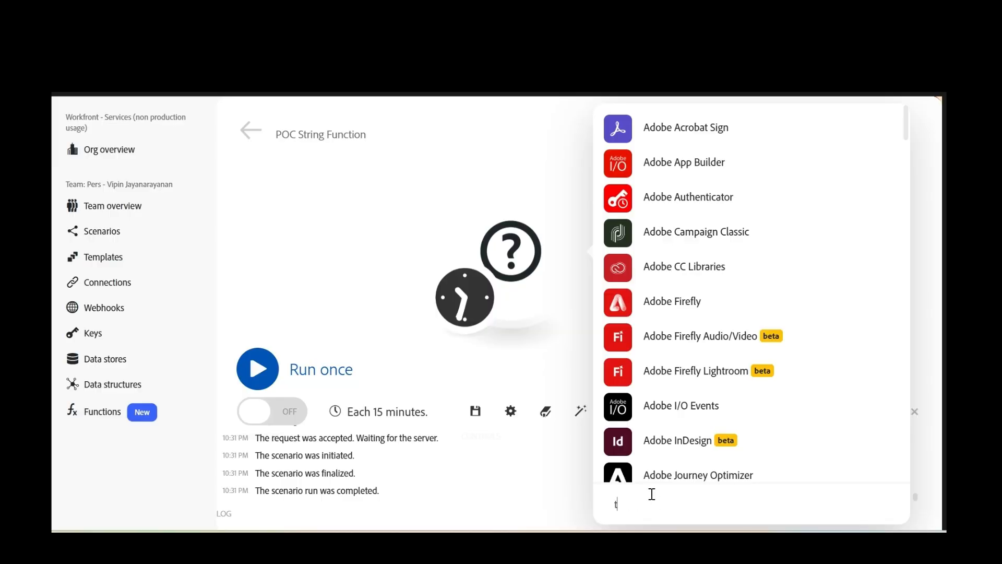
type("ool")
left_click(669, 243)
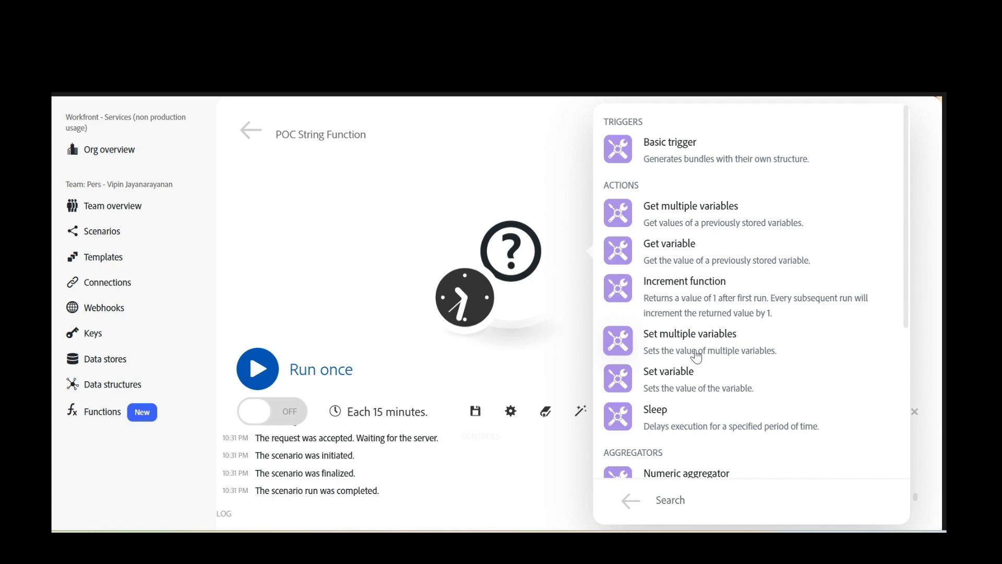
left_click(696, 354)
- Add variable varStingFunctions whose value is concat() of the first and last name joined by '*'
left_click(658, 228)
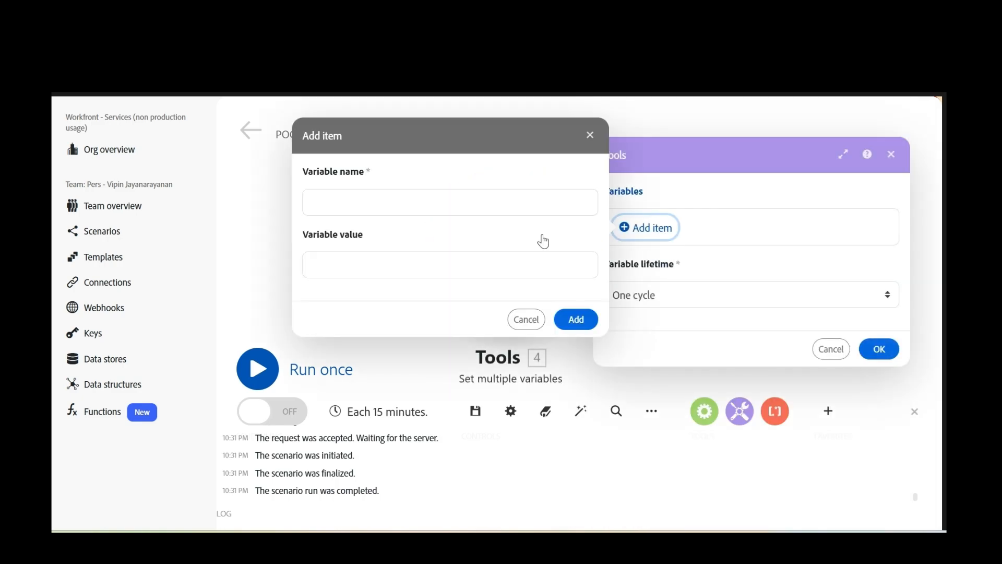
left_click(481, 209)
type("var")
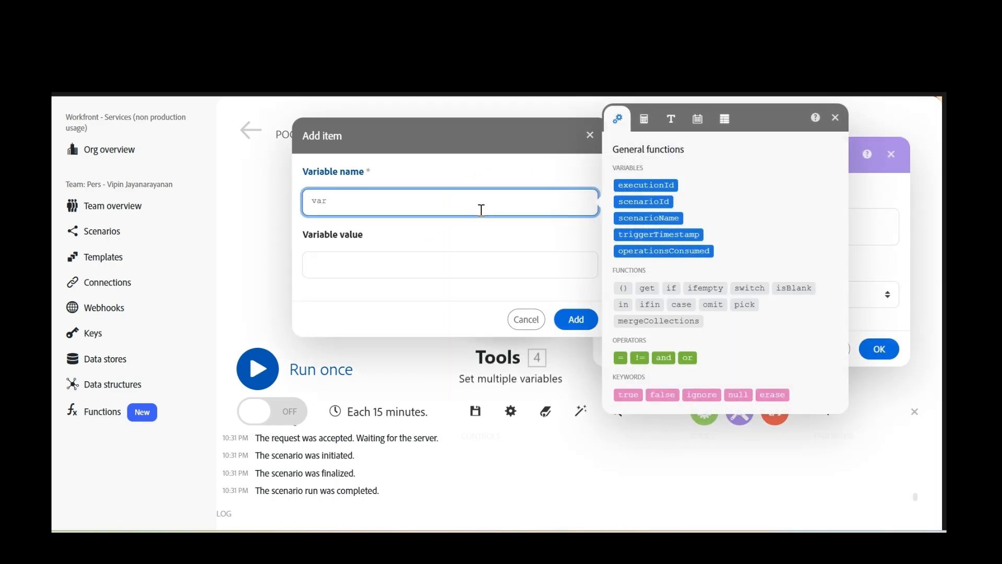
type("StingFunctions")
left_click(360, 274)
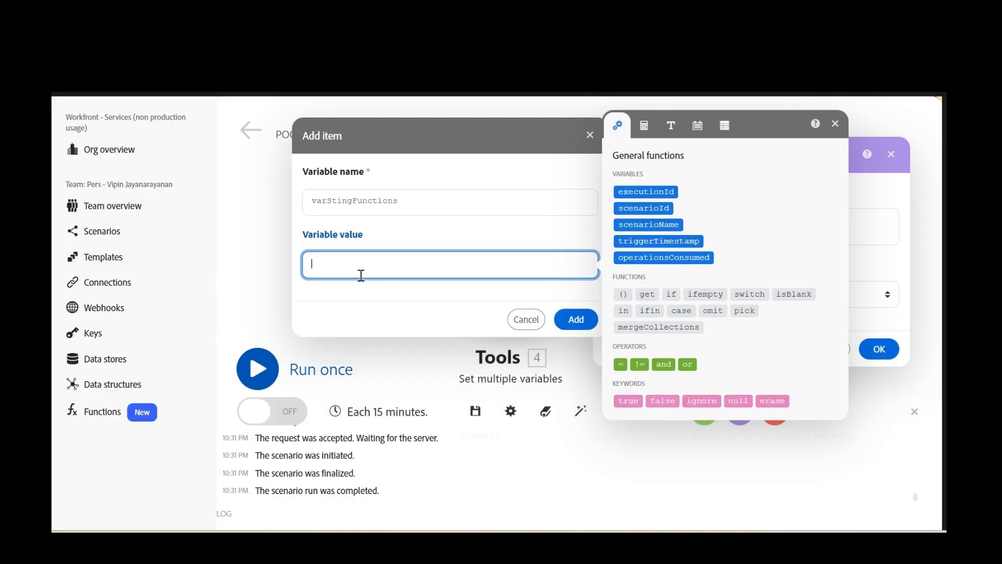
type("cond")
type("at")
type("(")
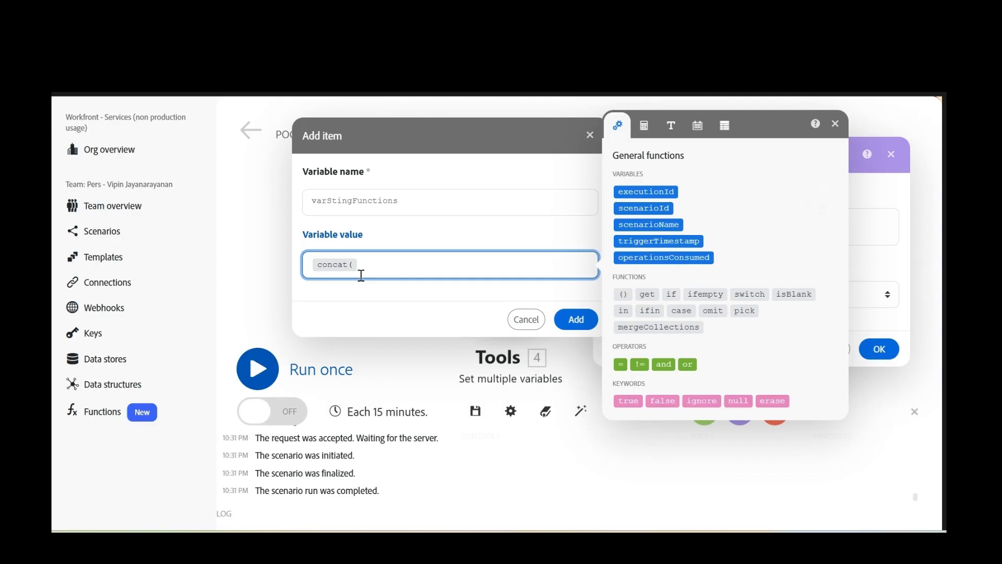
type("* ;")
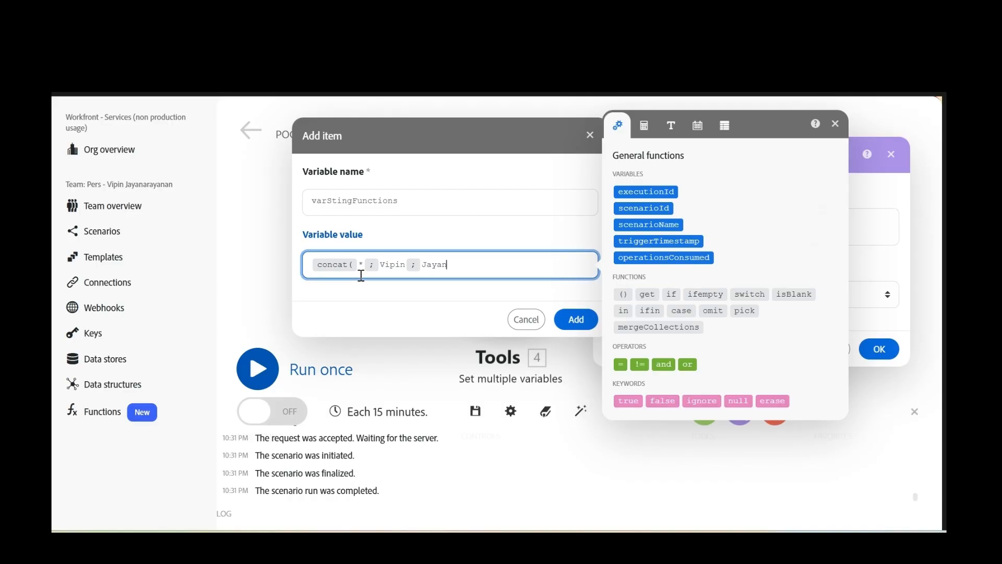
left_click(577, 321)
- Apply the settings, run only the Tools module, and check the asterisk-joined name output
left_click(893, 375)
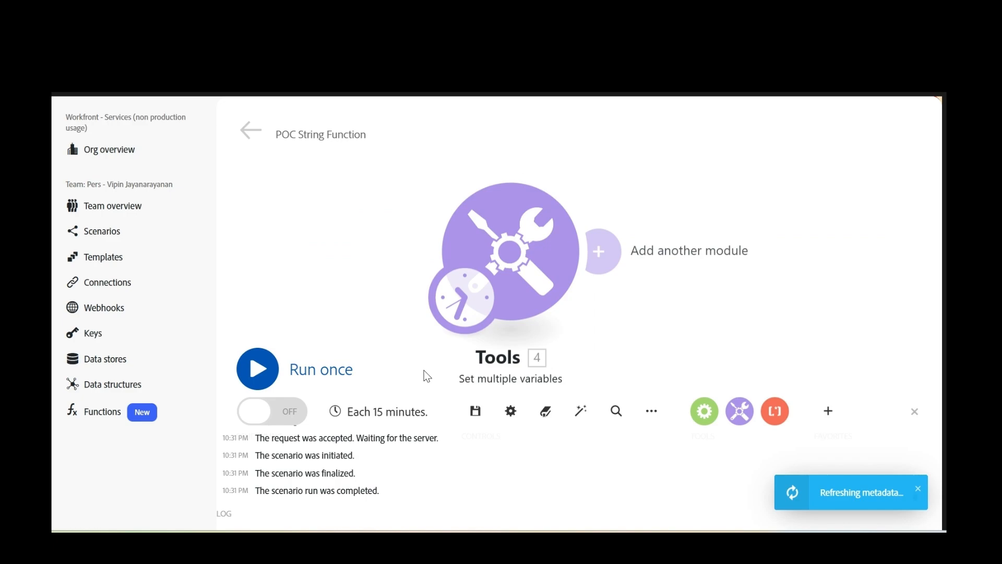
right_click(532, 260)
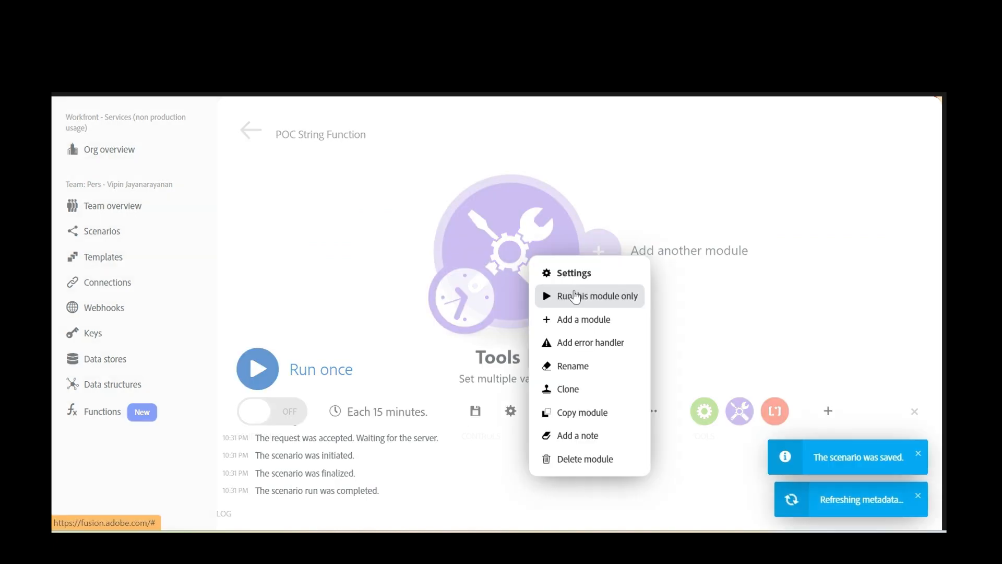
left_click(580, 298)
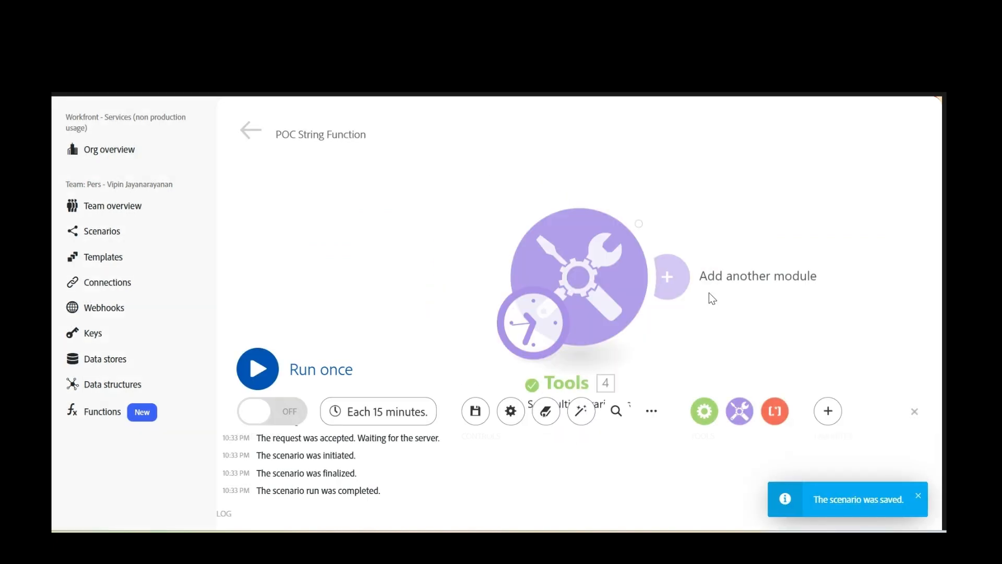
left_click(594, 197)
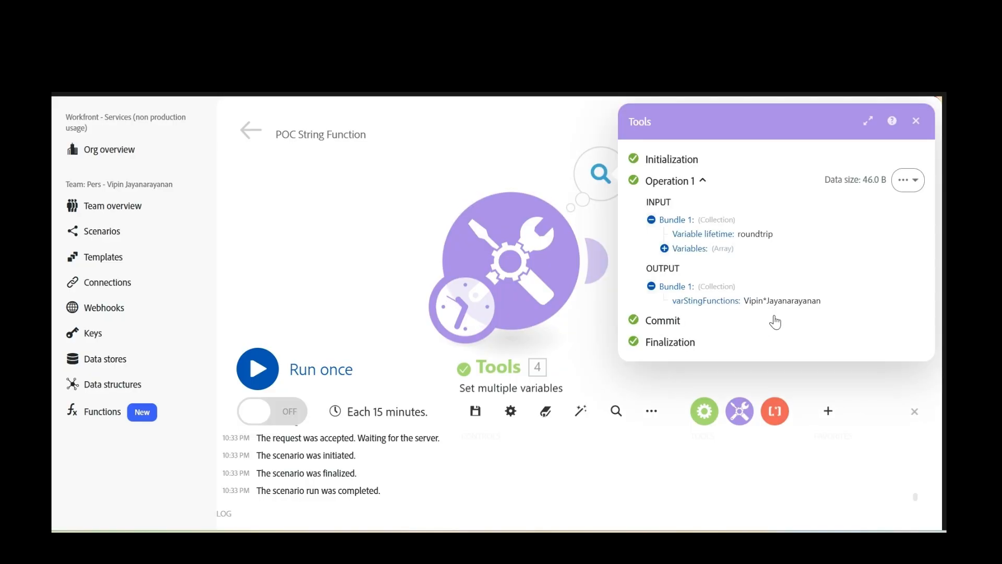
left_click(915, 121)
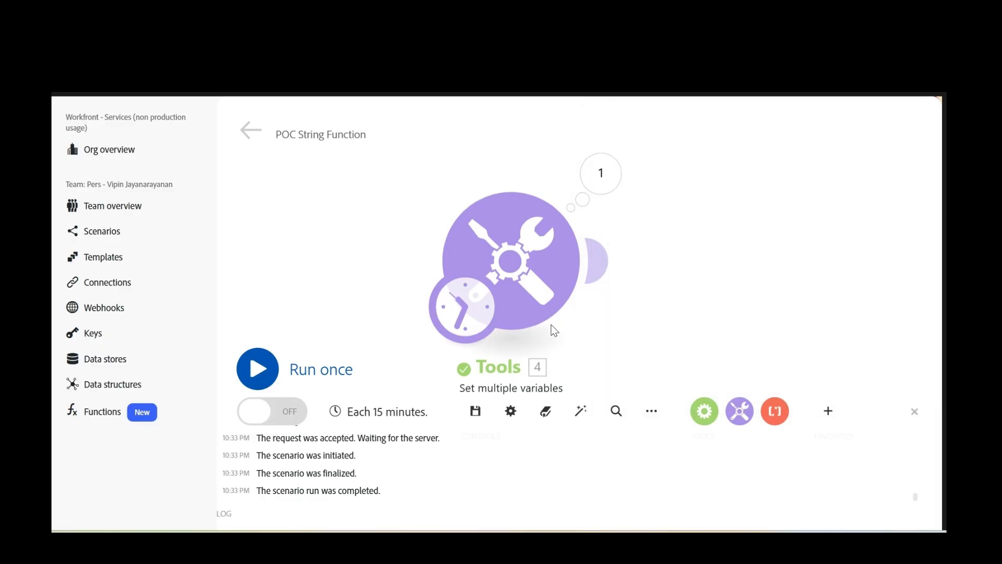
left_click(554, 330)
- Append '; Adobe' as a third concat() argument, rerun, and confirm the output ends with *Adobe
left_click(857, 243)
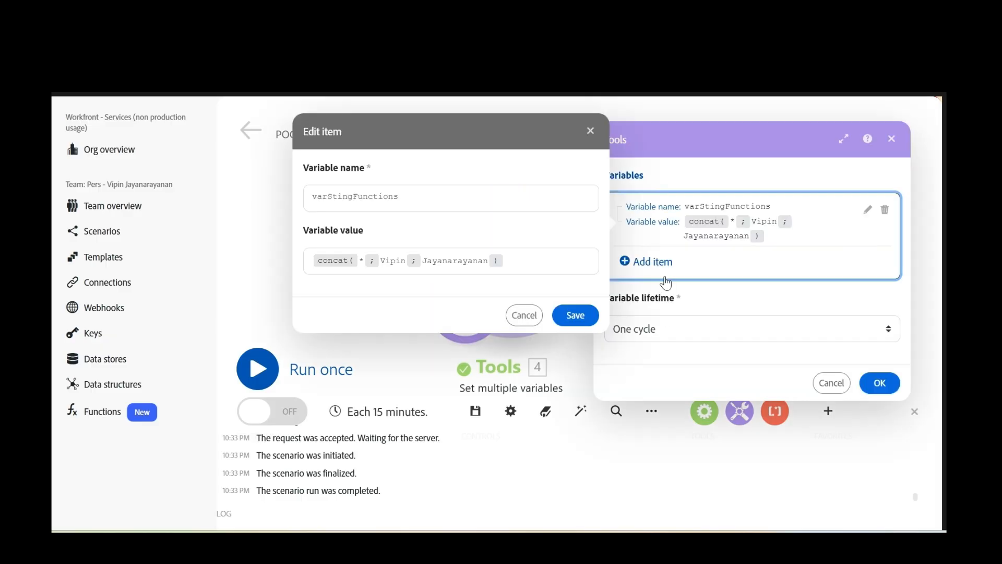
left_click(492, 269)
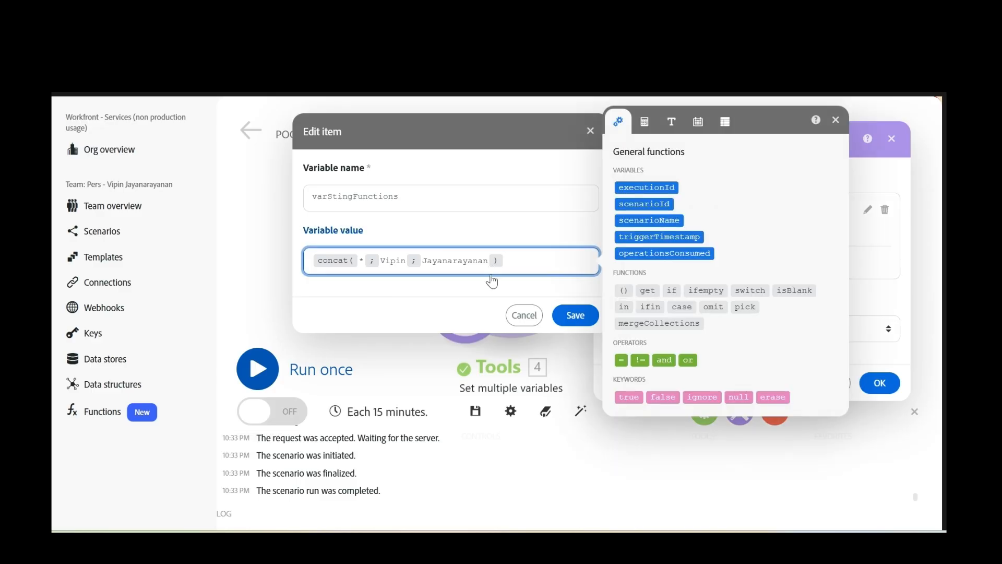
type("; Adobe")
left_click(576, 316)
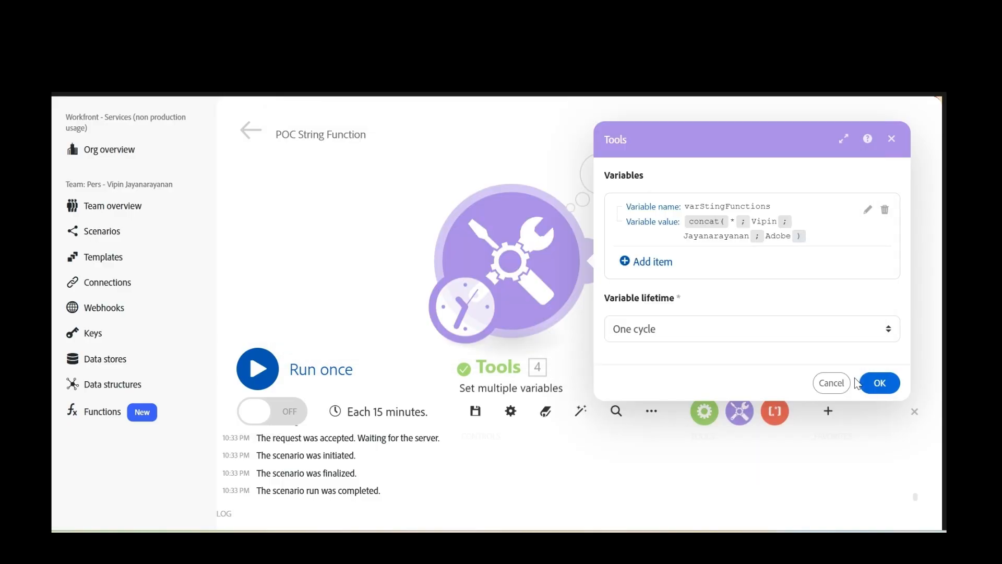
left_click(880, 384)
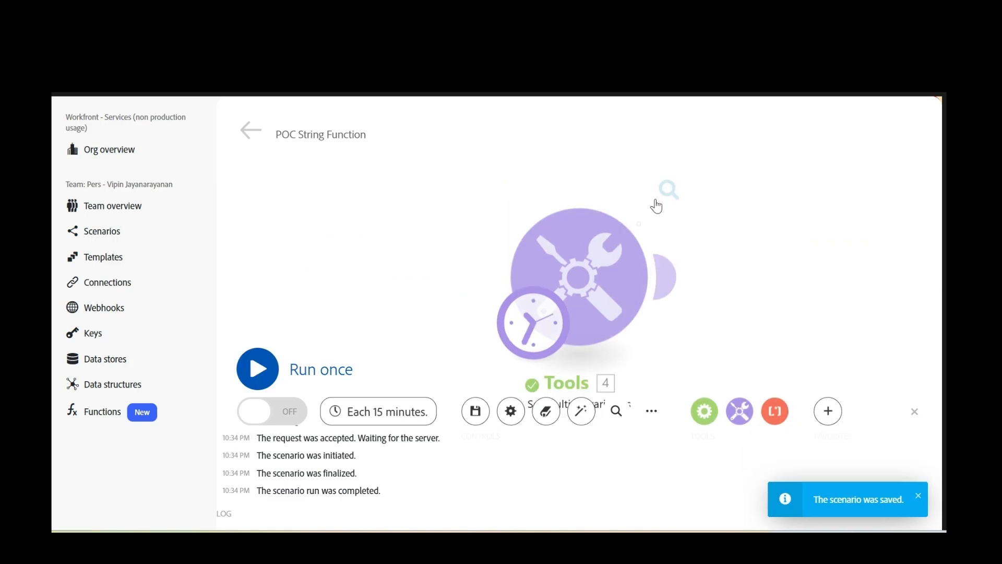
left_click(669, 190)
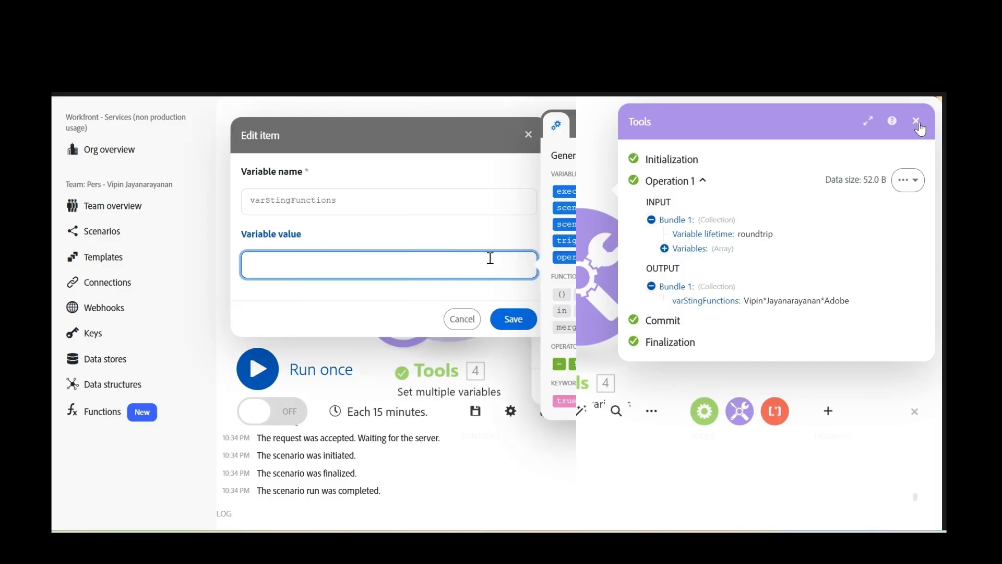
left_click(490, 258)
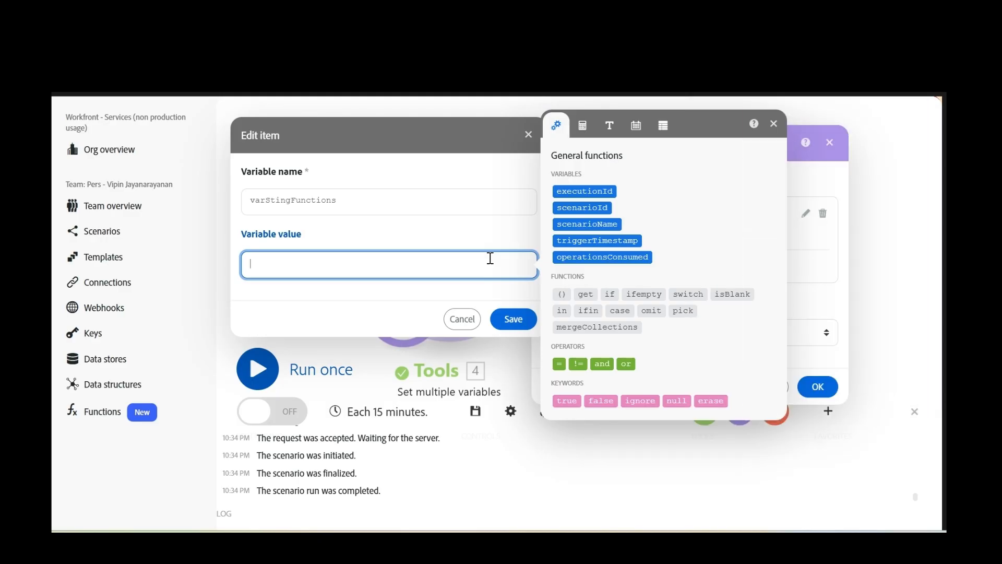
- Set varStingFunctions to left(<first name>;3) and save the module and scenario
type("left(Vipin;")
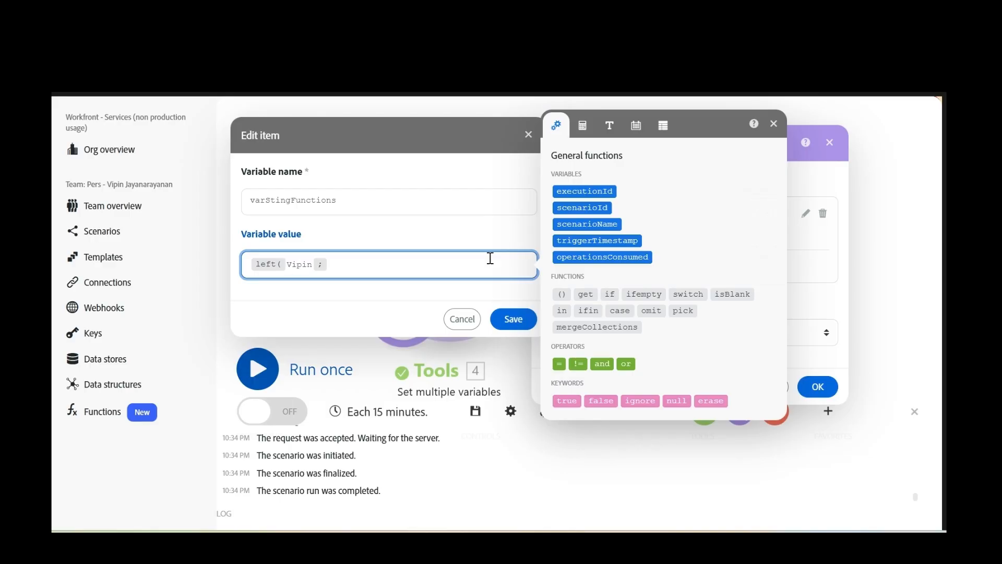
type("3)")
left_click_drag(295, 265, 289, 265)
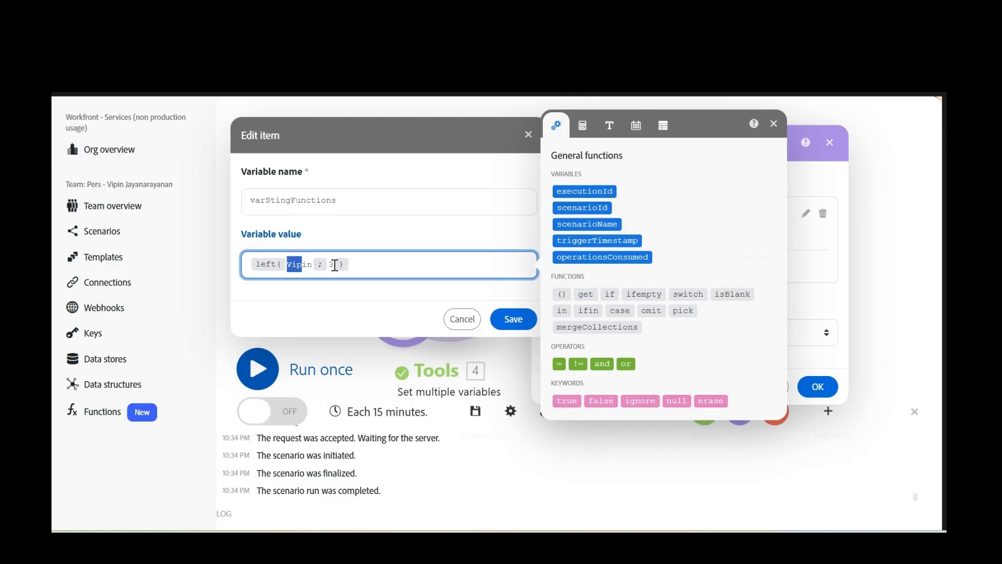
left_click(514, 319)
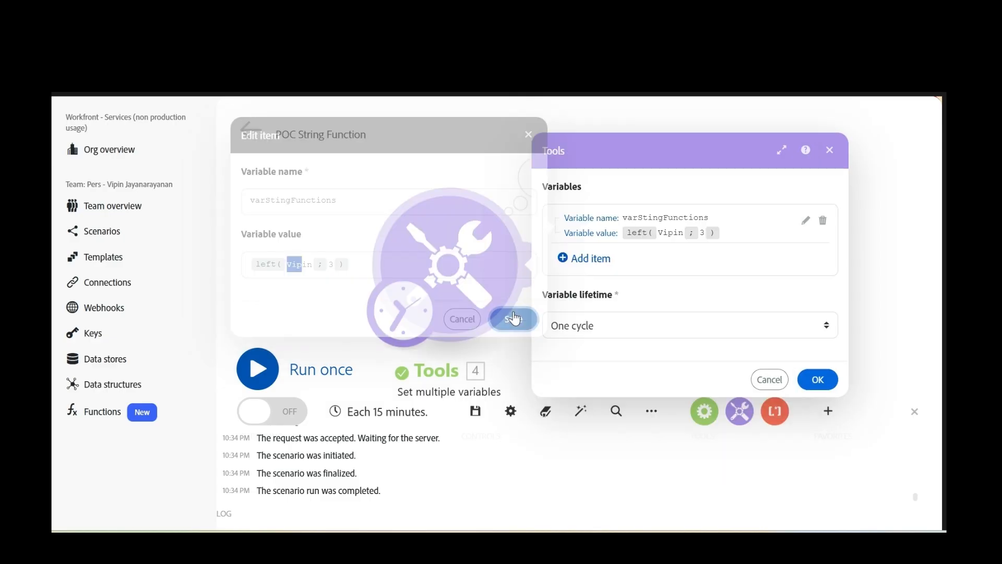
left_click(817, 380)
left_click(475, 411)
- Run only the Tools module, check the three-letter output, and reopen the variable value
right_click(461, 255)
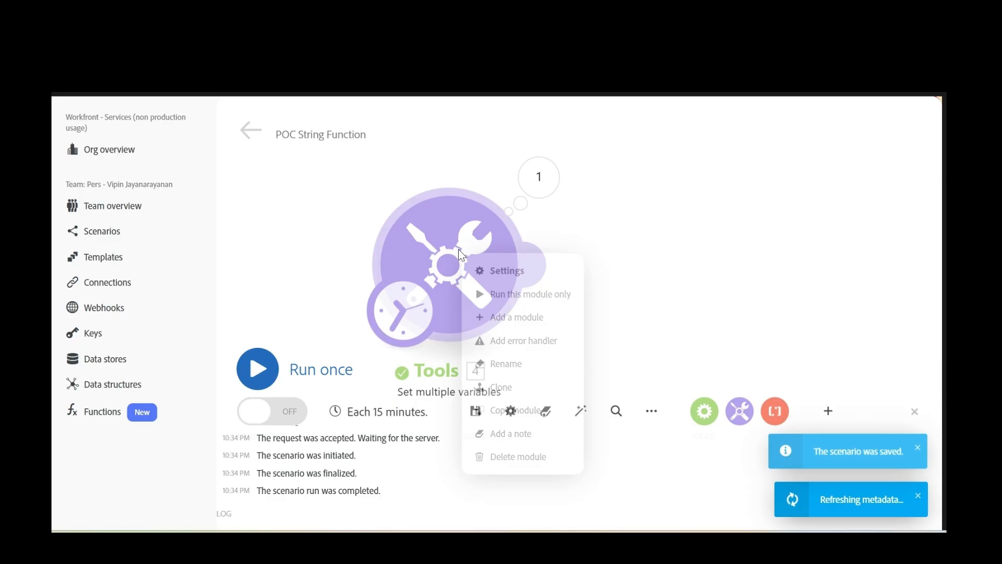
left_click(541, 294)
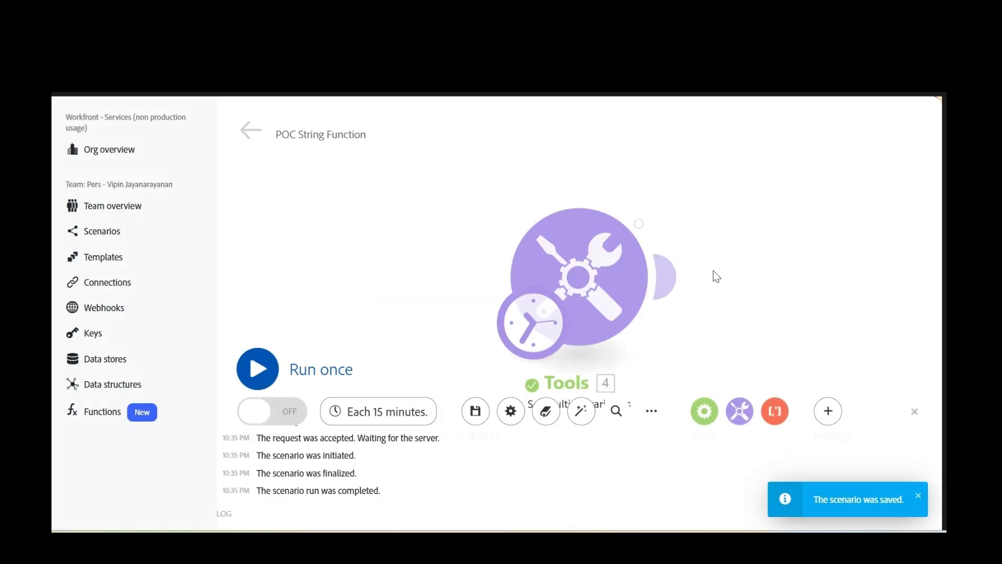
left_click(713, 270)
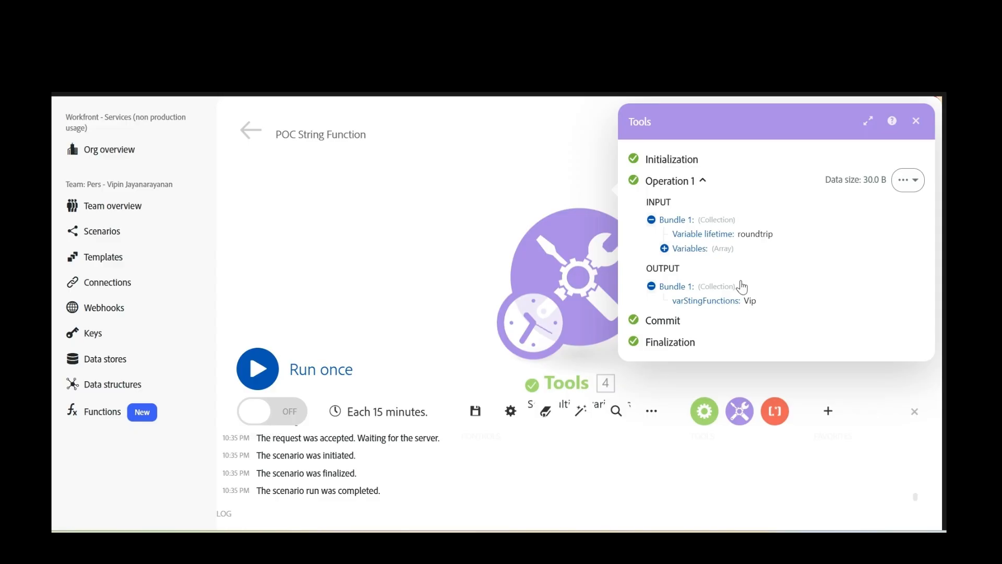
left_click(575, 289)
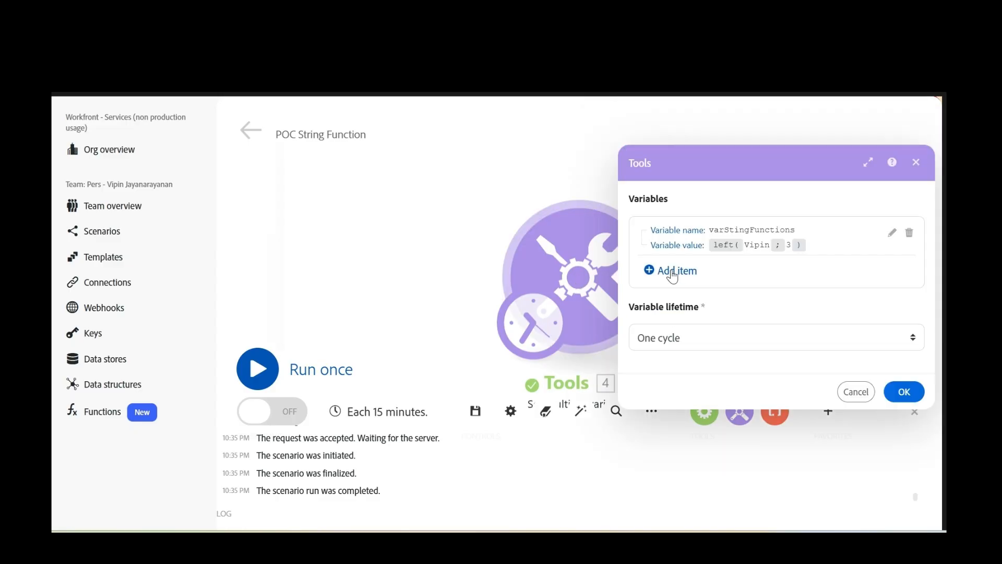
left_click(892, 232)
left_click(521, 282)
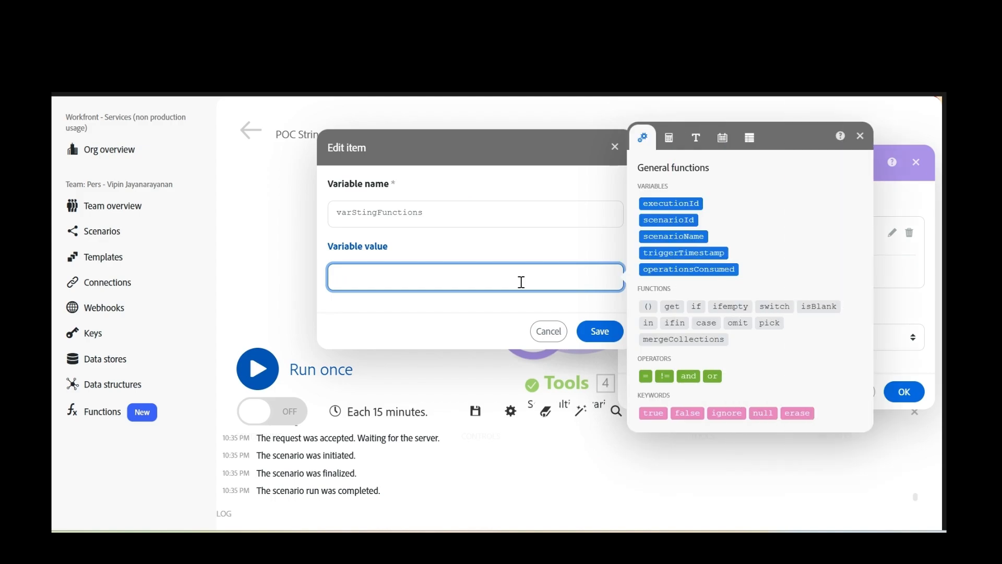
- Change the variable value to right(<first name>;3) and save it
type("right( v")
key("BackSpace")
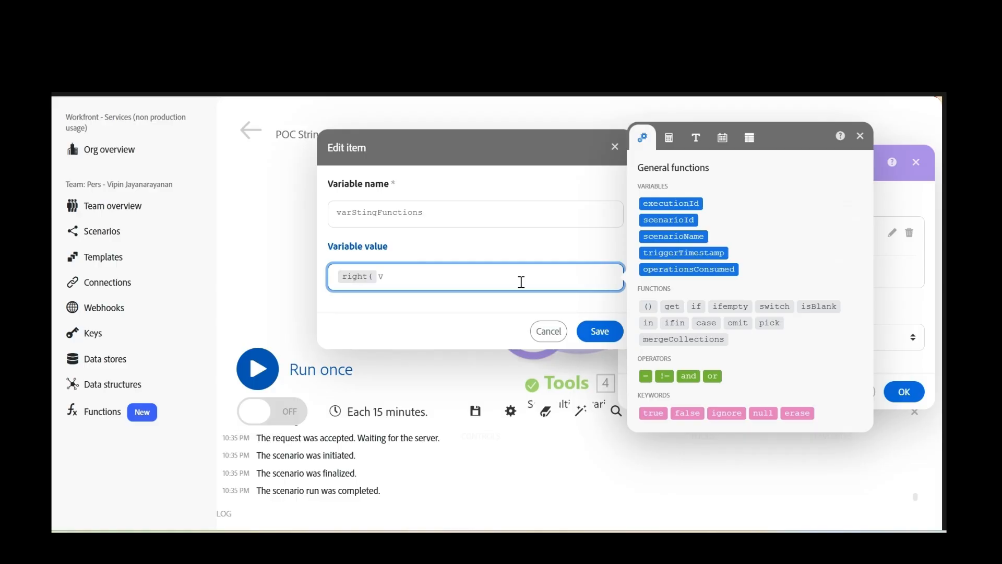
type("Vipin;3)")
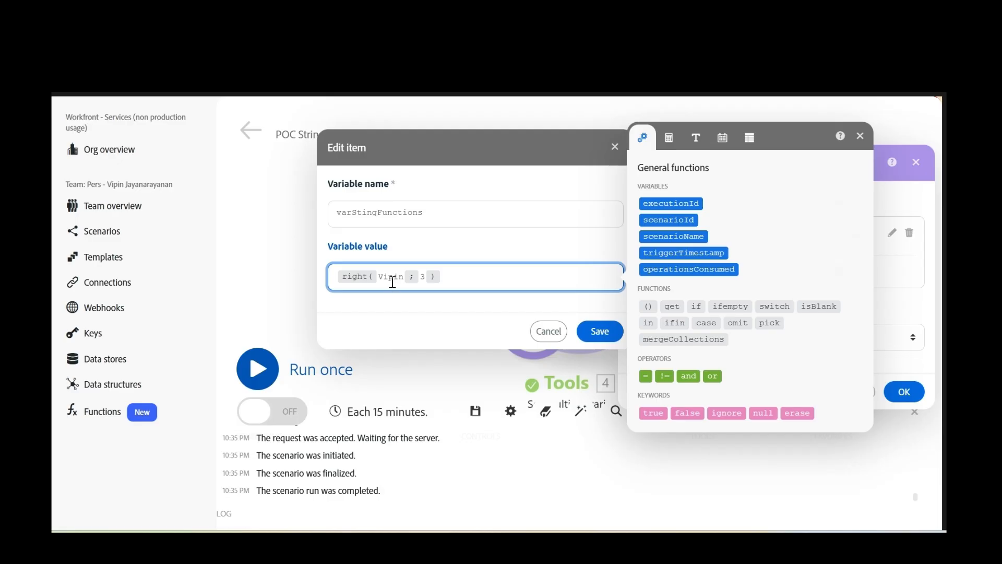
left_click_drag(390, 277, 406, 278)
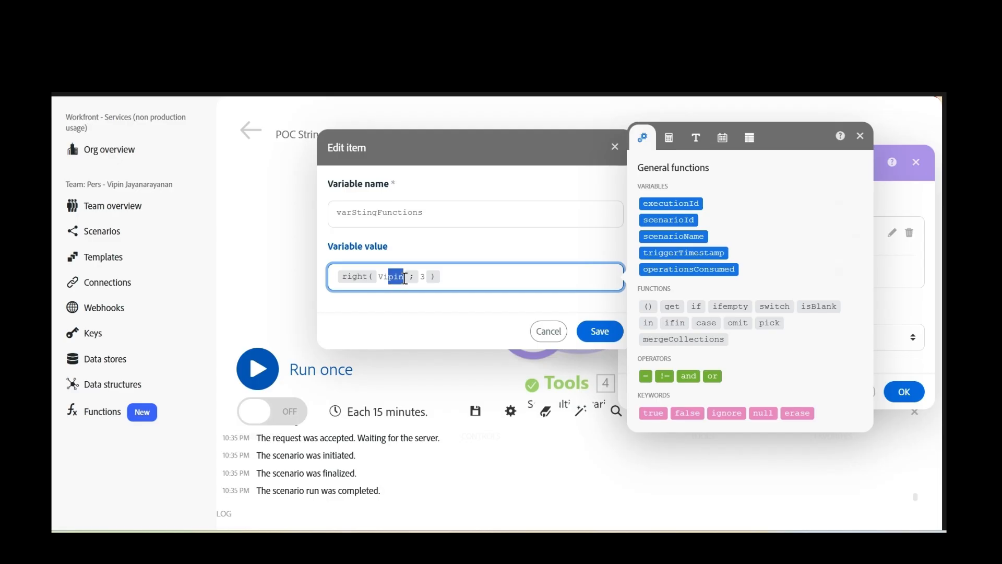
left_click(536, 331)
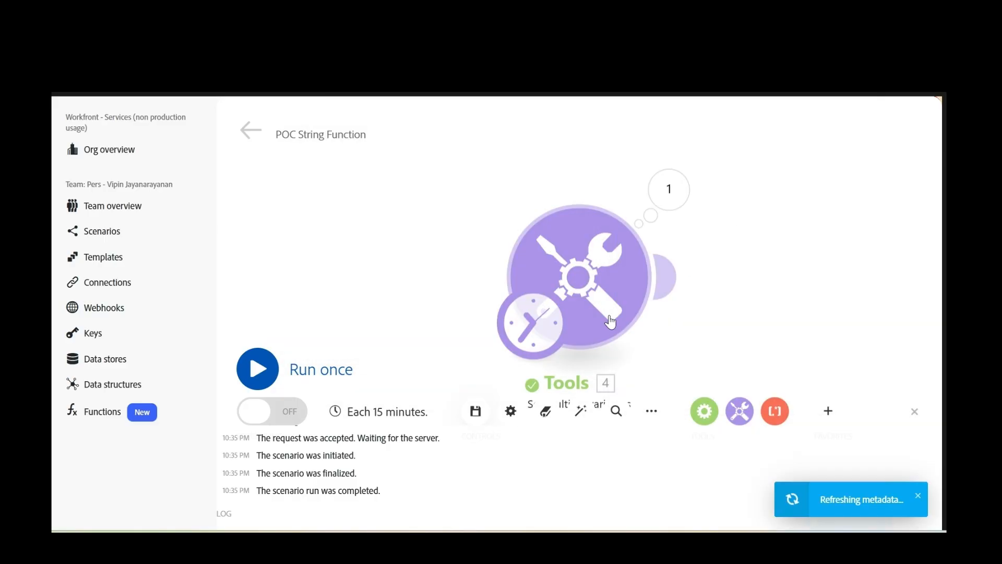
- Run only the Tools module, inspect the last-three-letters output, and reopen the value
right_click(591, 277)
left_click(660, 320)
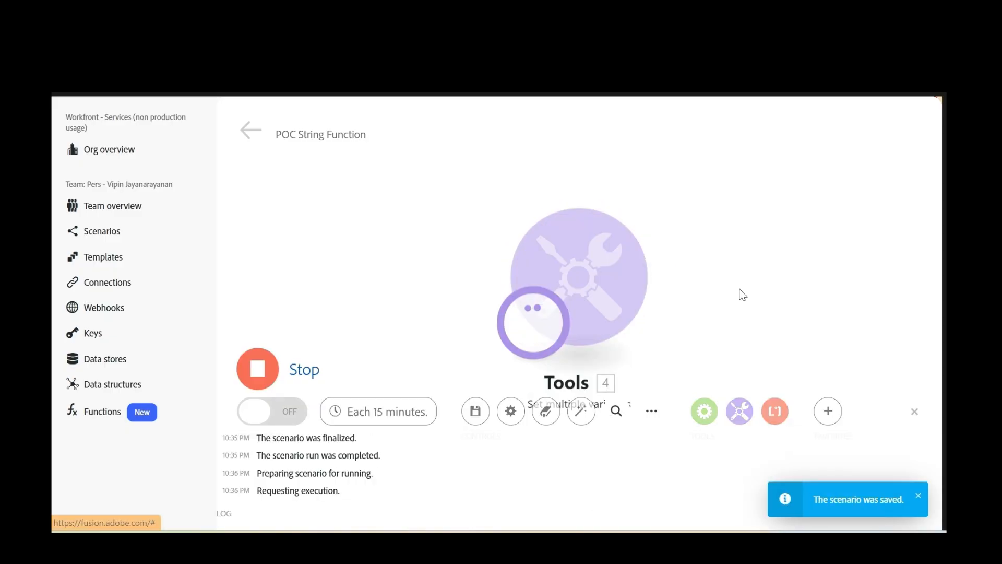
left_click(670, 212)
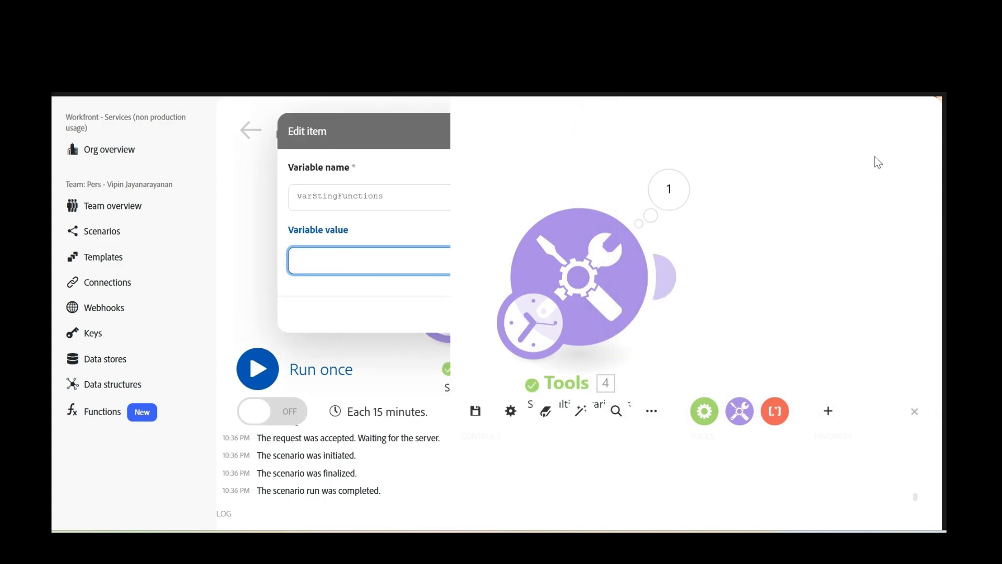
left_click(504, 258)
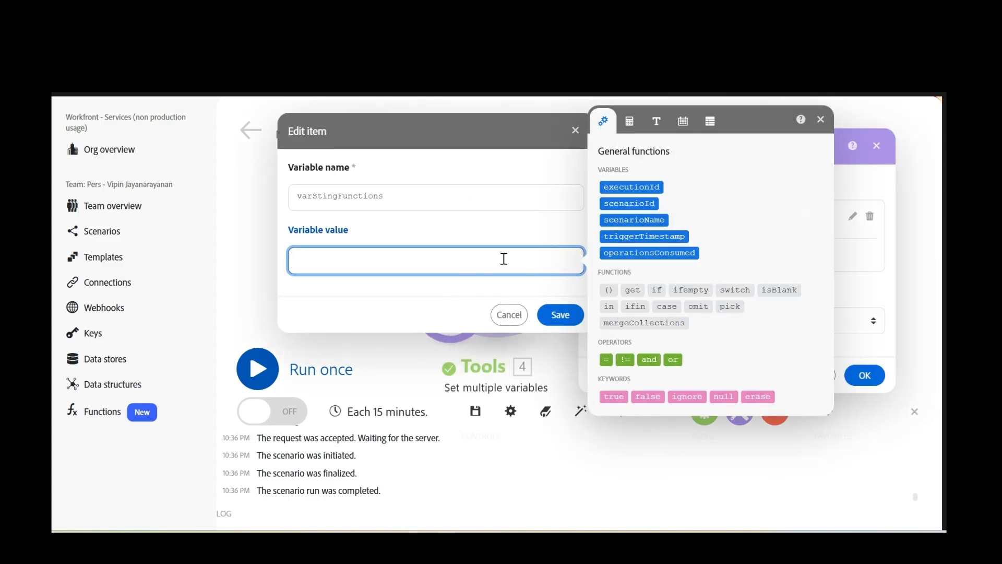
- Start the value with removeAccents( and copy the accented word from the Notepad++ sample file
type("remov")
type("e")
type("Ac")
type("ce")
type("snt")
type("(")
key("BackSpace")
key("BackSpace")
key("BackSpace")
key("BackSpace")
key("BackSpace")
type("ents(")
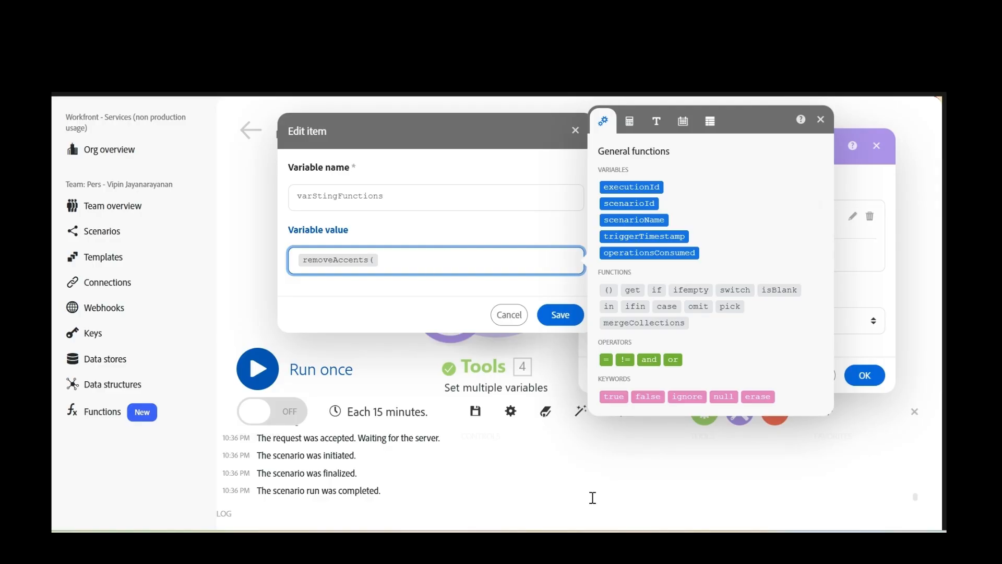
key("alt+Tab")
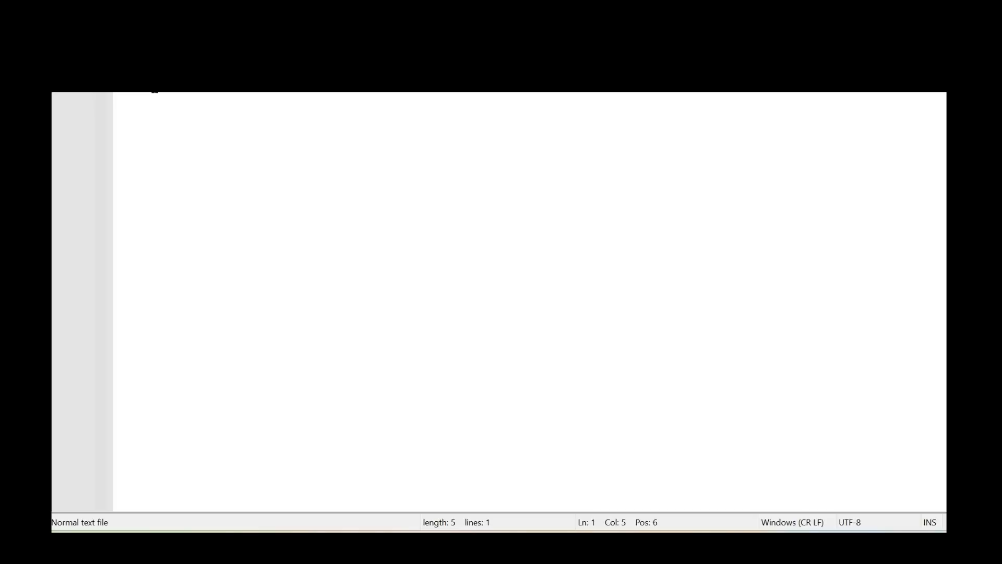
left_click_drag(155, 91, 95, 90)
key("alt+Tab")
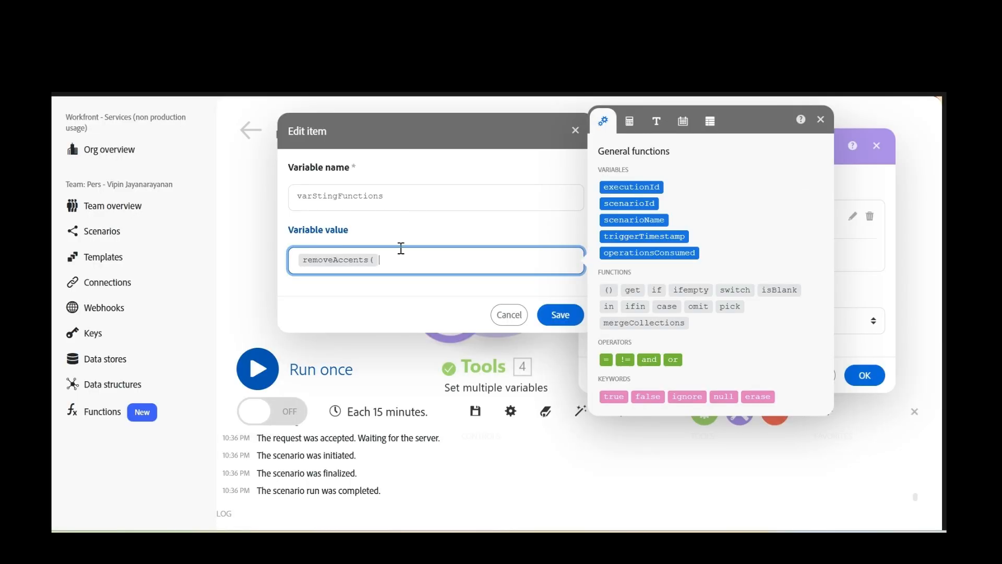
- Complete the value as removeAccents(café) and save the module settings
type("café")
type(")")
left_click(326, 245)
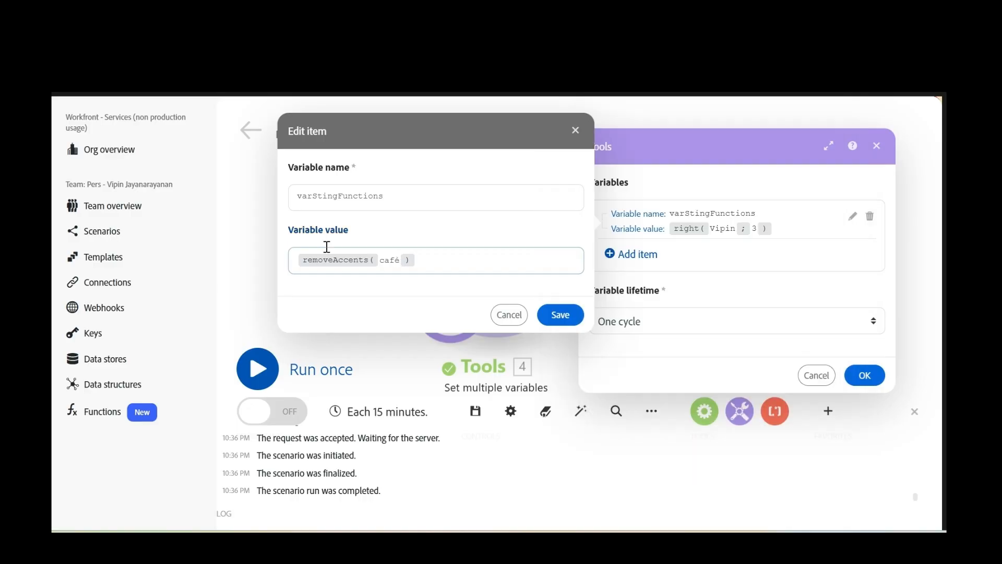
key("alt+Tab")
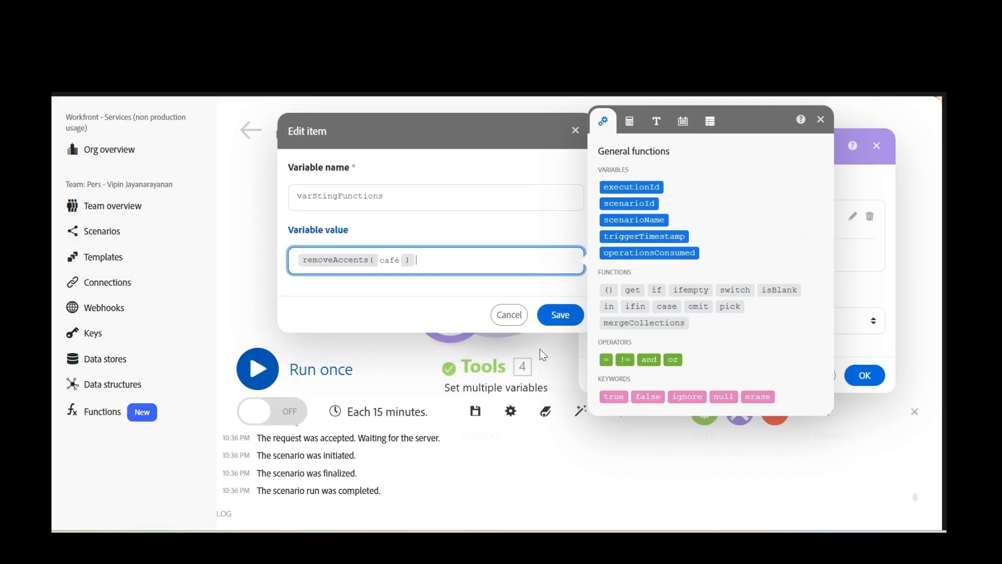
mouse_move(346, 253)
left_click(549, 320)
left_click(864, 375)
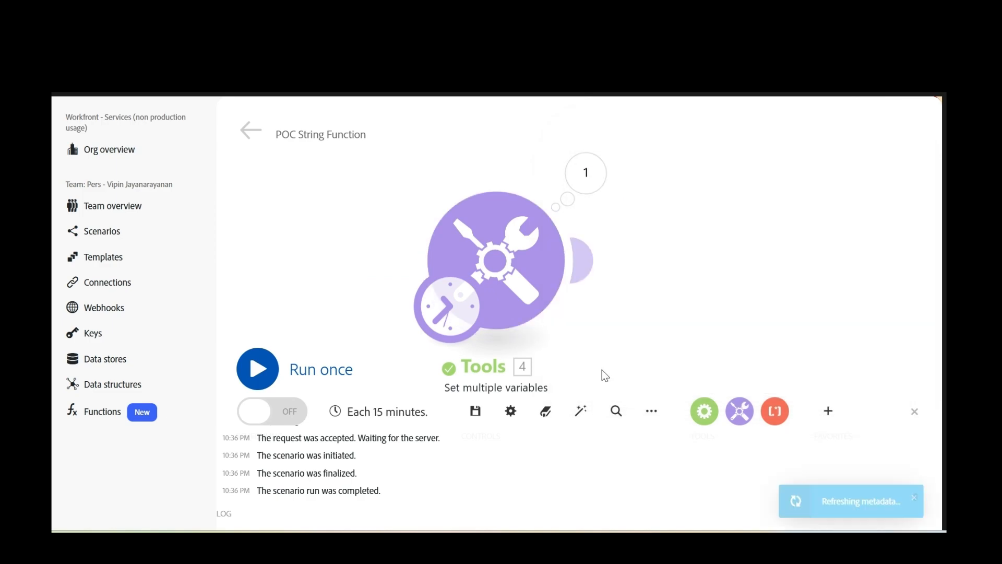
- Run only the Tools module and inspect the 'cafe' output
left_click(476, 412)
right_click(533, 263)
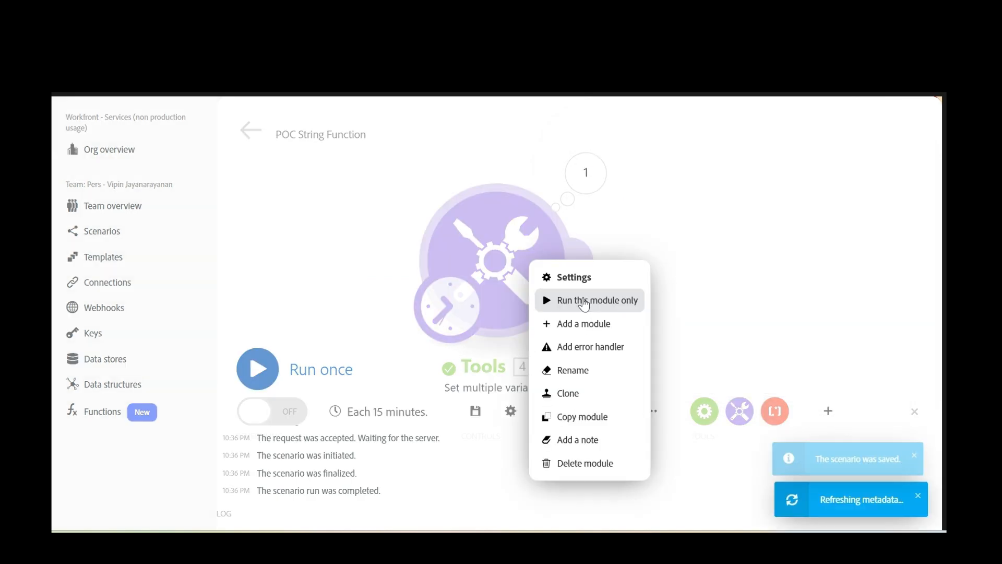
left_click(583, 304)
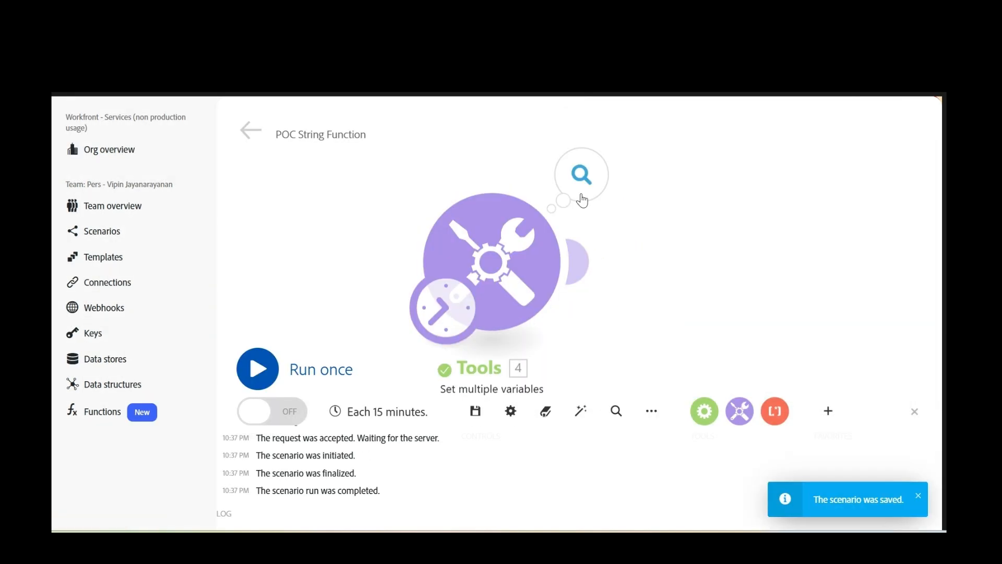
left_click(582, 200)
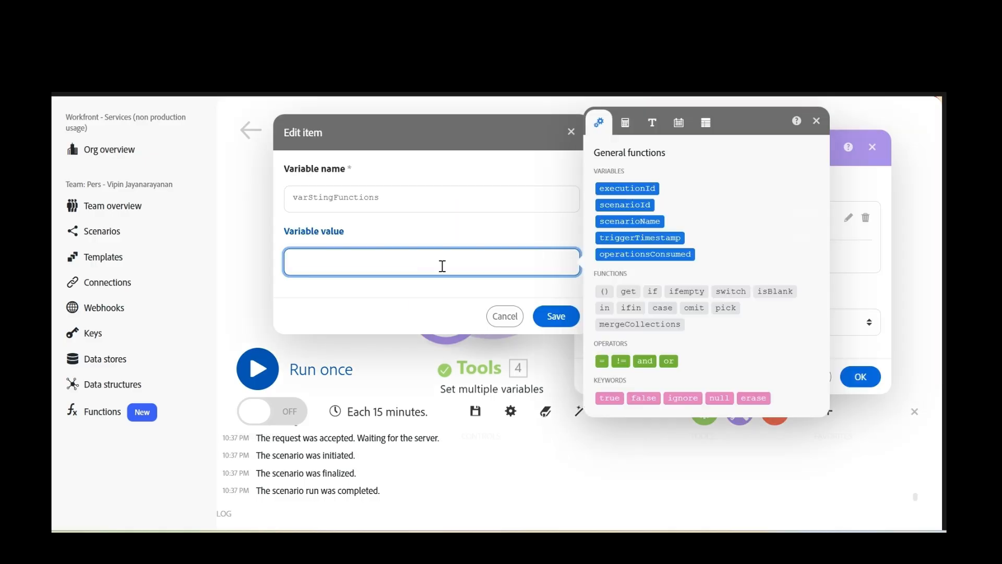
- Set the value to replacePattern(<sample name>;/s;*), save, run the module, and inspect the output
type("replacePattern(")
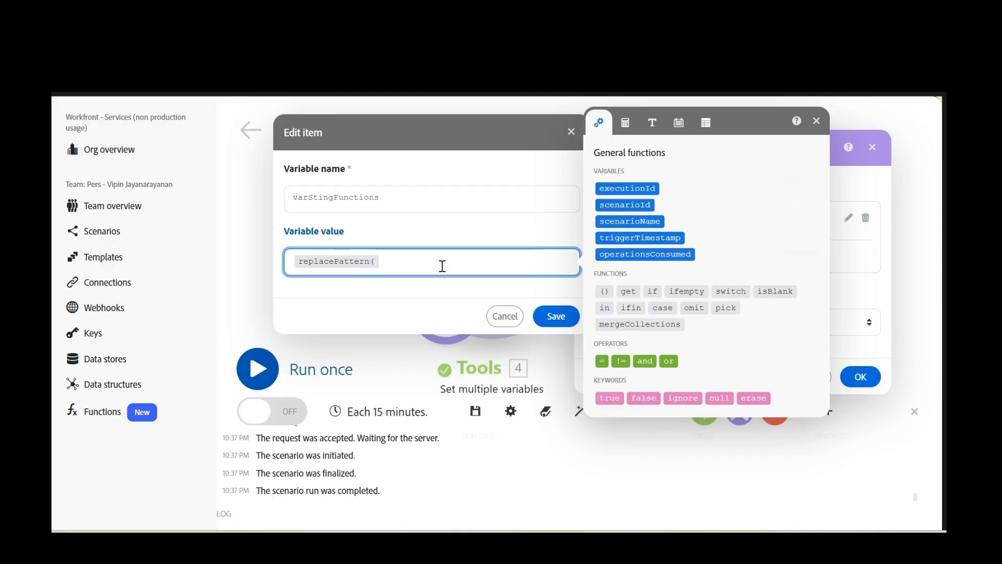
type("Vipin J;")
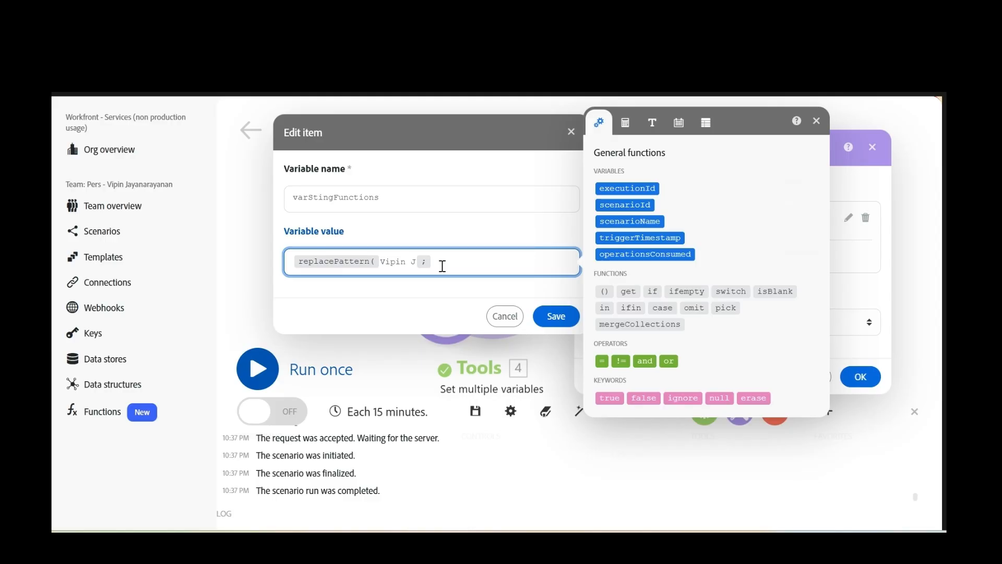
type("/s;*)")
left_click(556, 315)
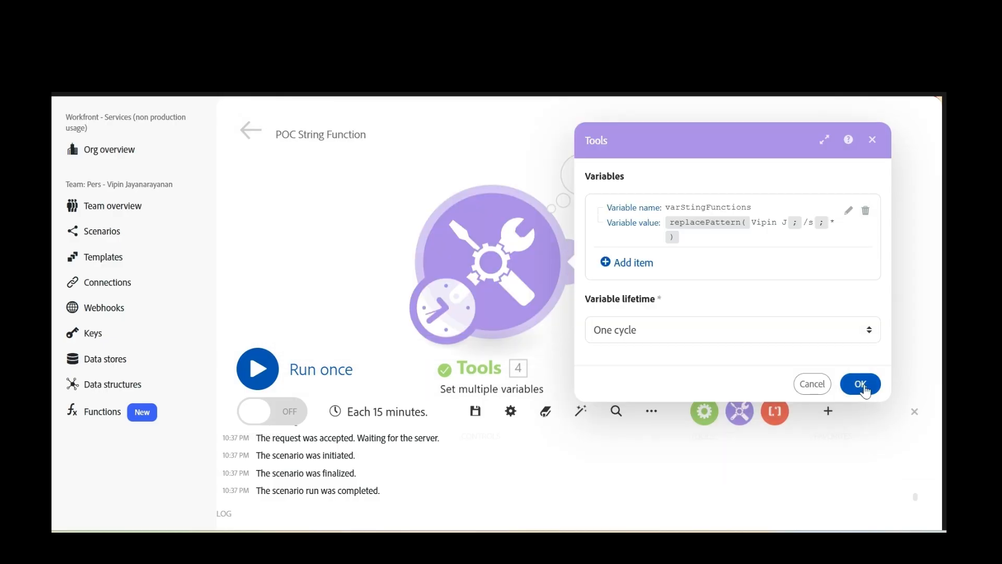
left_click(861, 384)
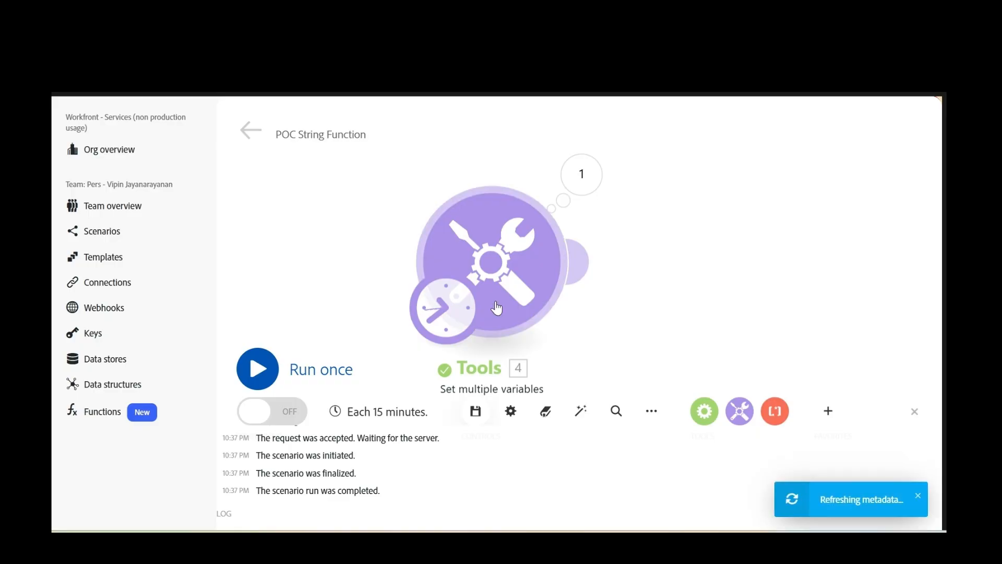
right_click(497, 308)
left_click(564, 319)
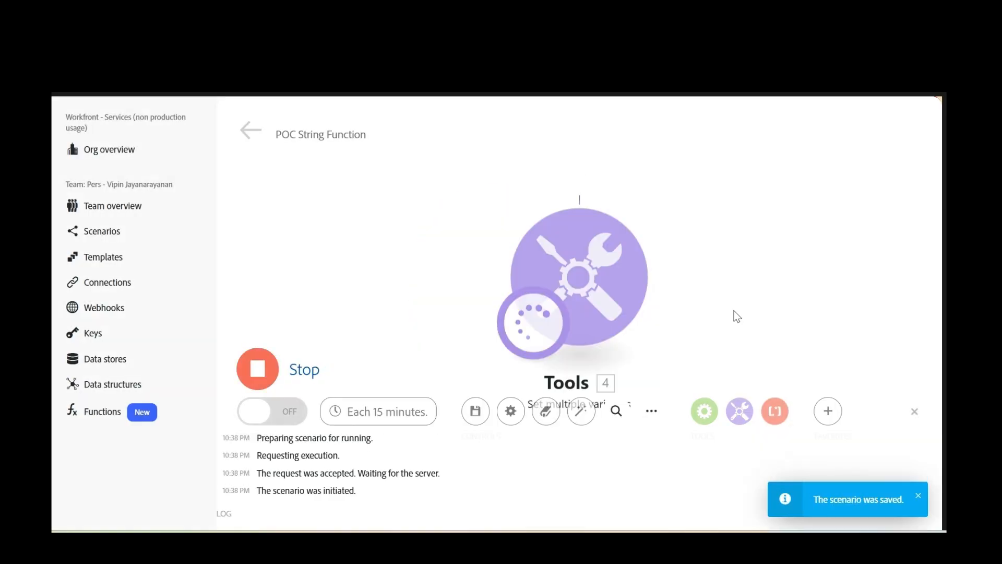
left_click(586, 173)
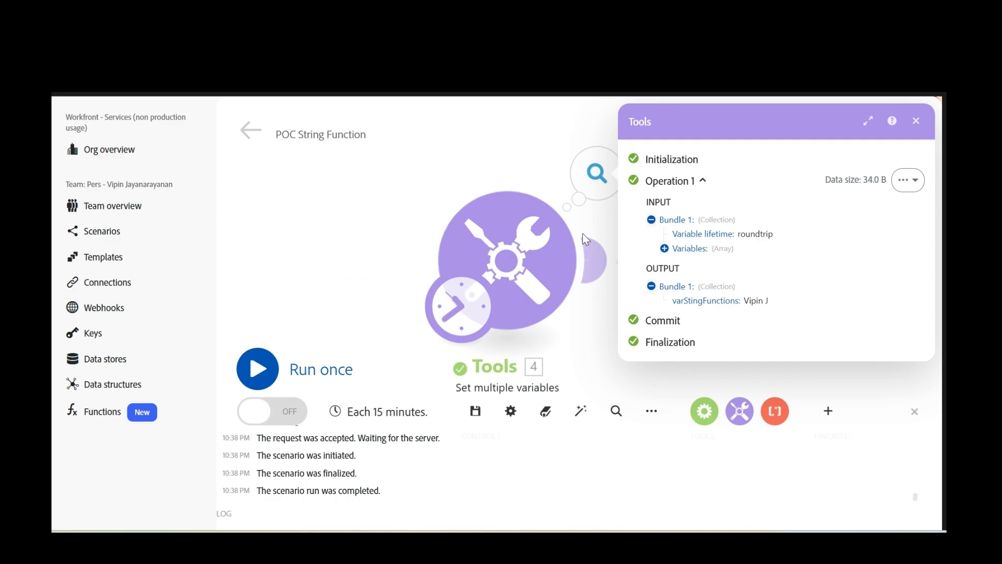
left_click(538, 257)
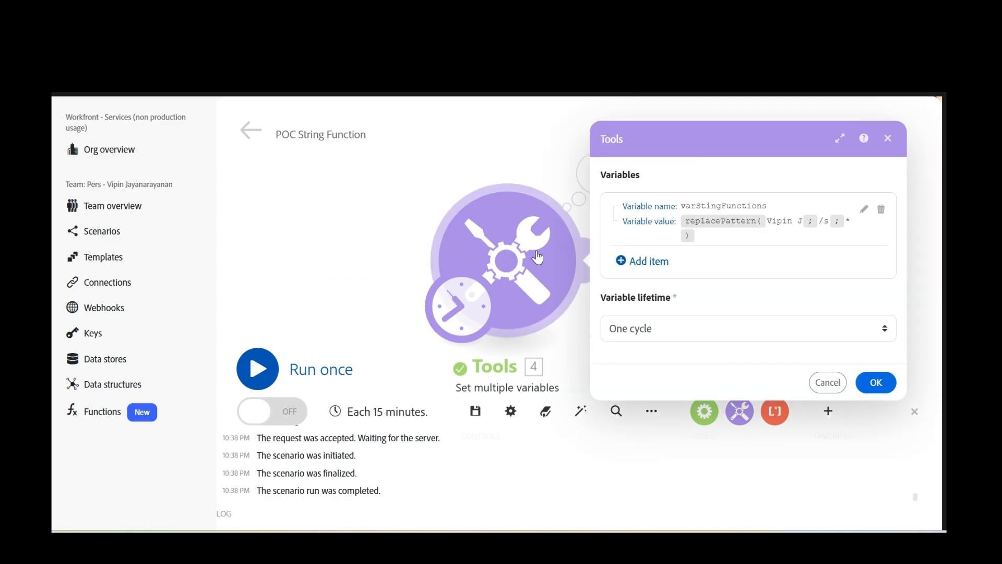
- Correct the pattern from /s to \s, save the settings, and rerun the Tools module
left_click(864, 210)
left_click(453, 260)
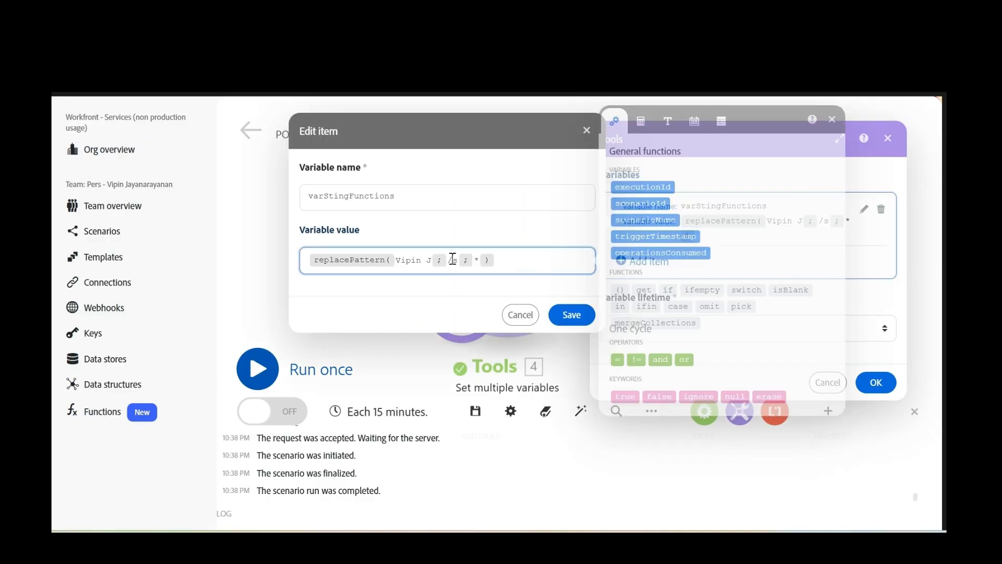
key("BackSpace")
type("\\")
left_click(570, 317)
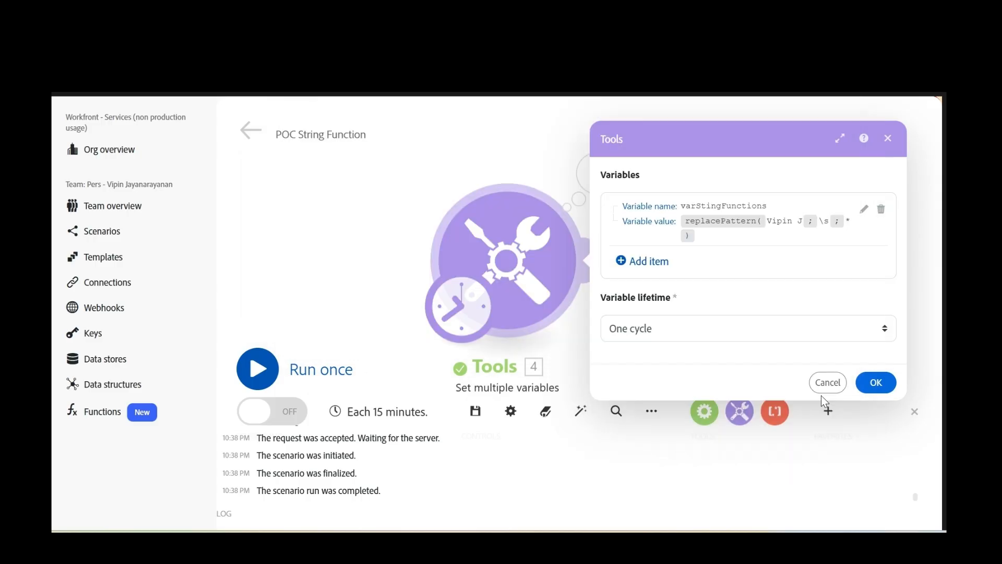
left_click(827, 383)
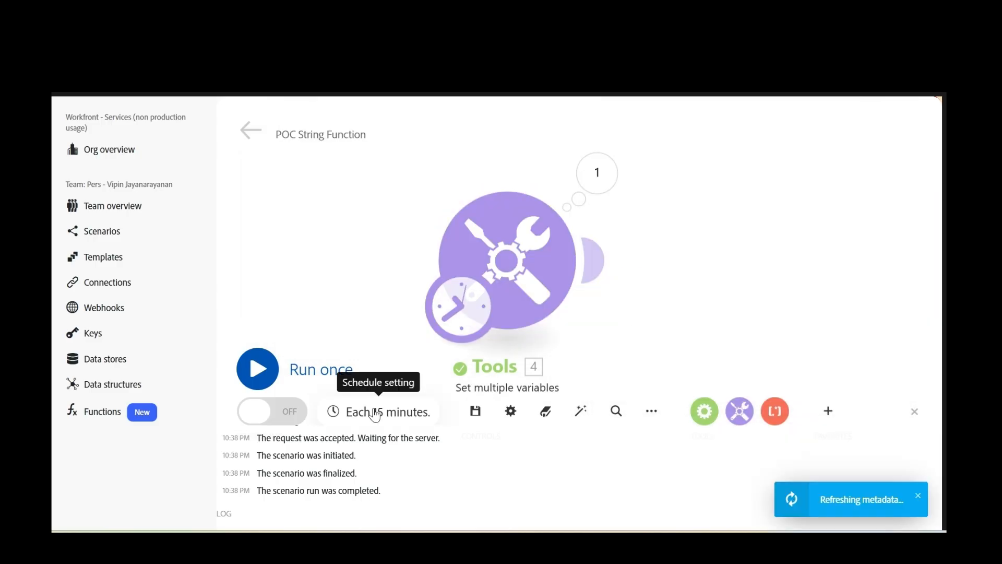
left_click(475, 411)
right_click(546, 283)
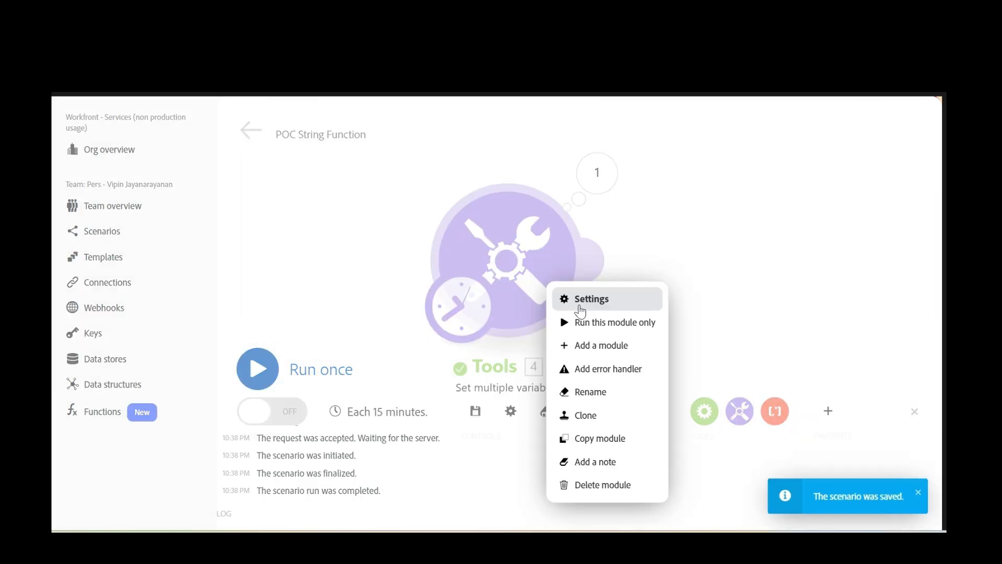
left_click(606, 322)
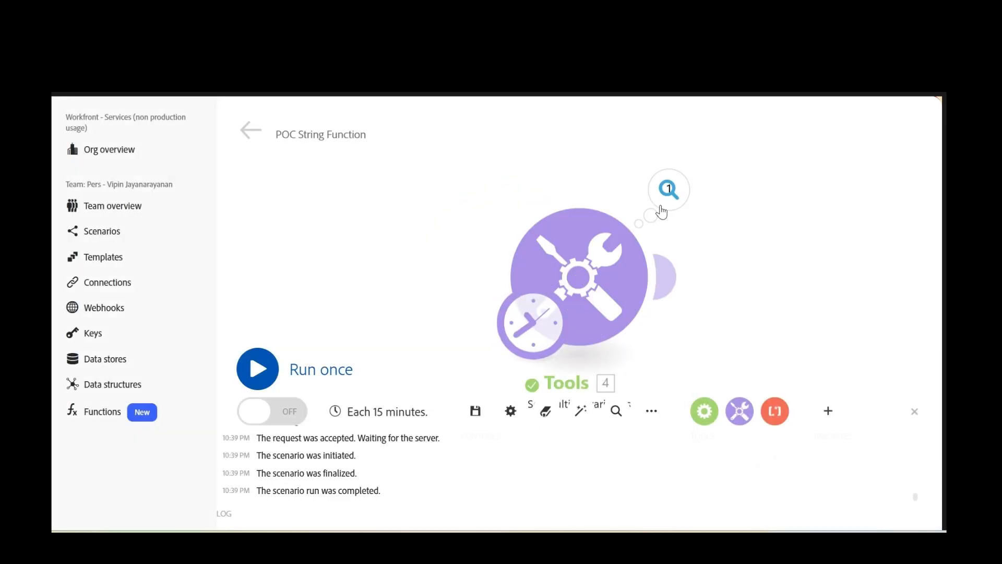
- Check the replacePattern result, then set the value to sortAscString(<first name>;J;Adobe) and save
left_click(663, 206)
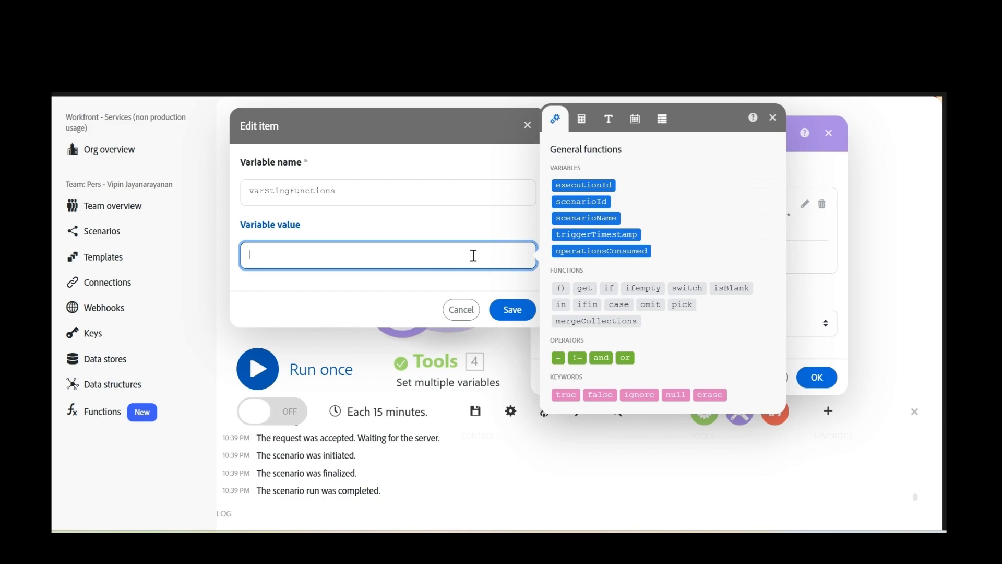
type("sortAscString(")
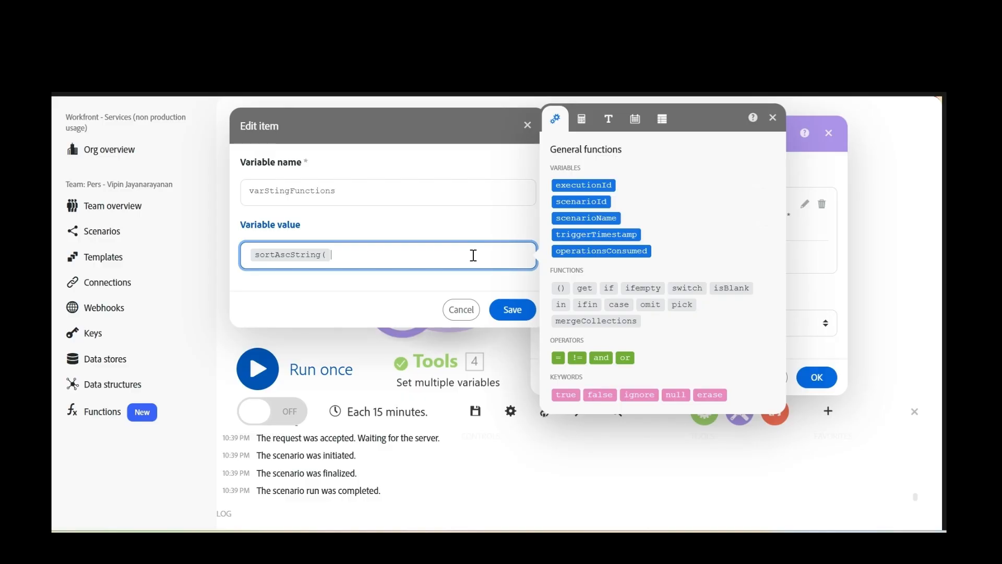
type("Vipi")
type("n;")
type("J")
type(";")
type("Add")
type("be")
type(")")
left_click(514, 311)
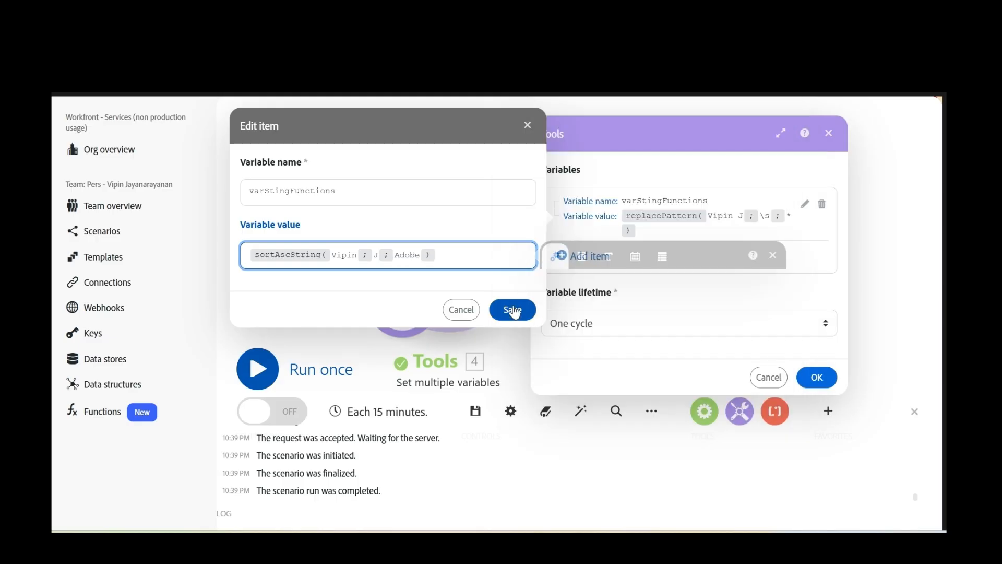
left_click(817, 377)
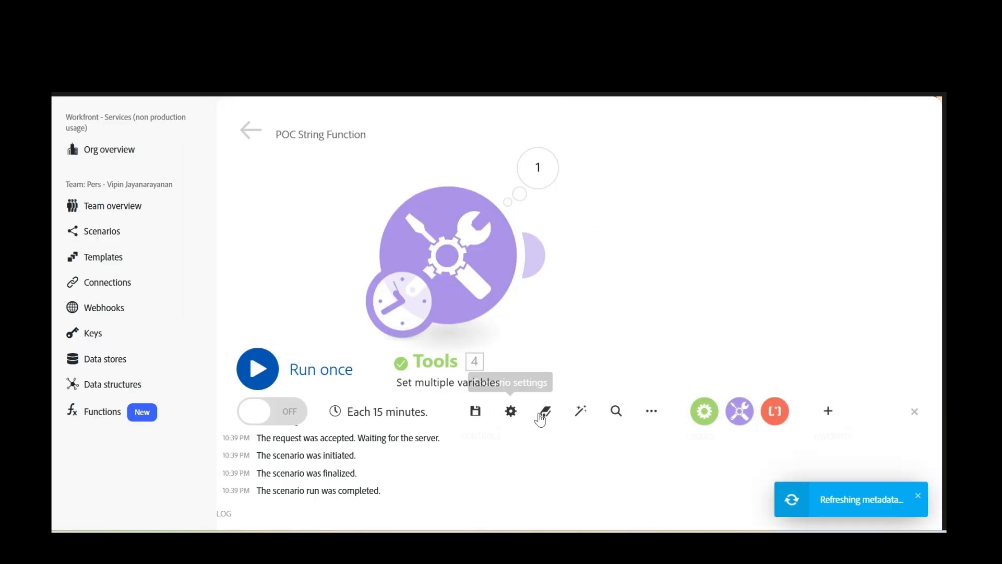
- Run only the Tools module and expand the output array to check the alphabetical order
right_click(457, 238)
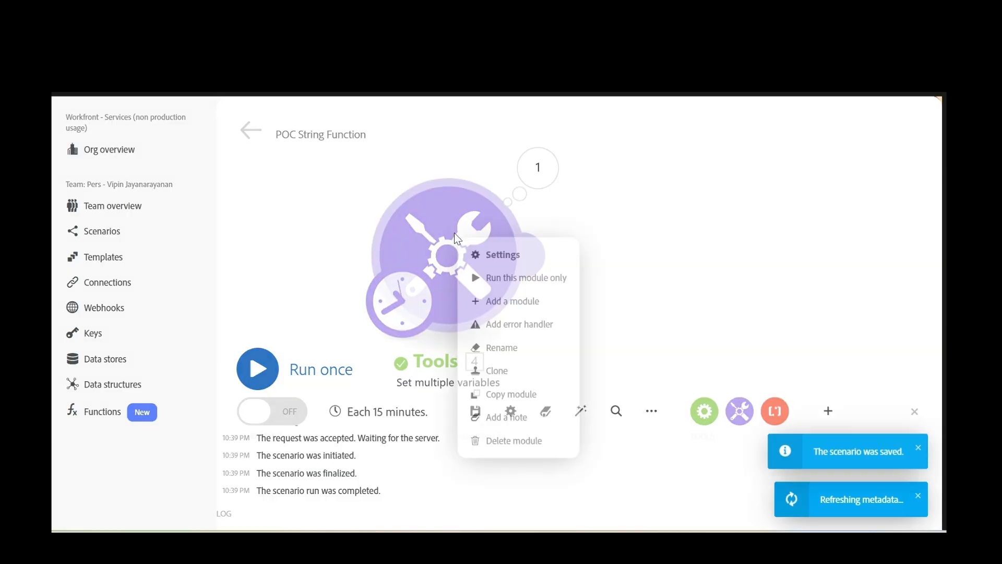
left_click(525, 279)
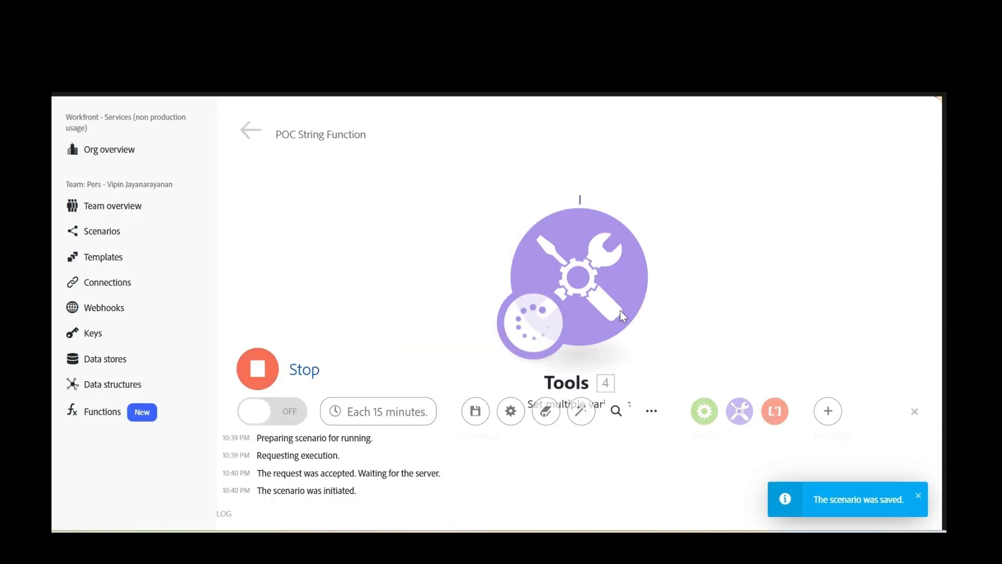
left_click(669, 191)
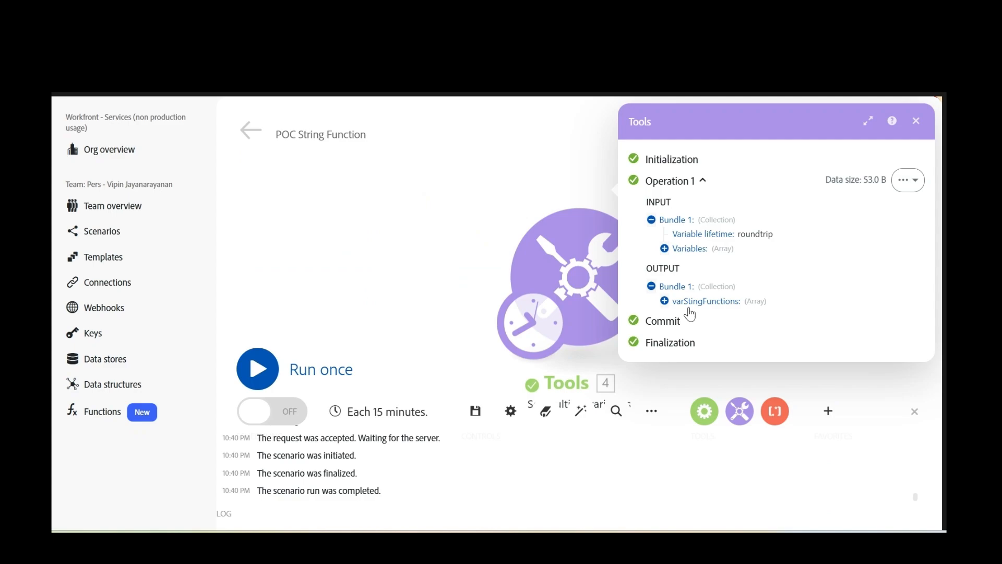
left_click(678, 301)
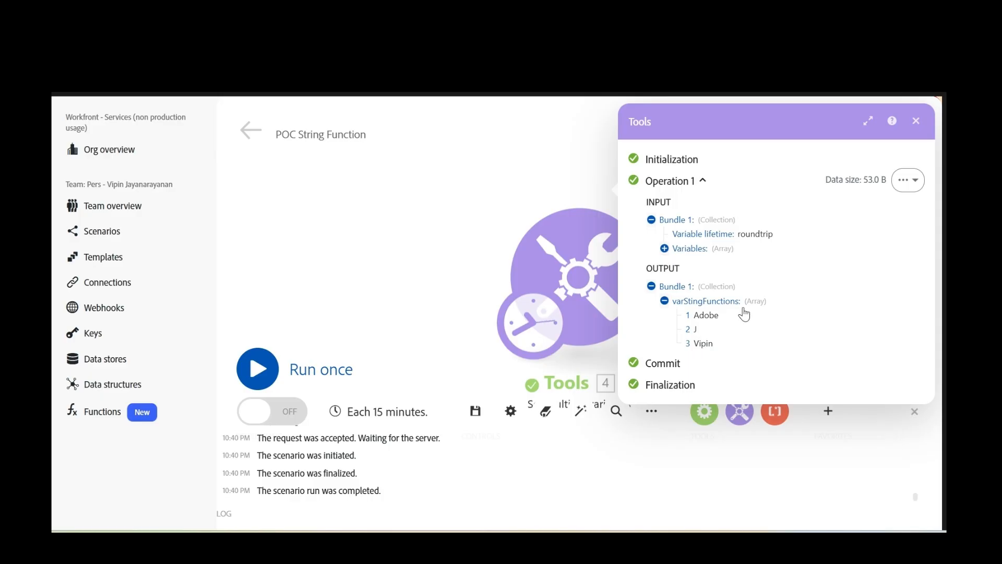
left_click(916, 120)
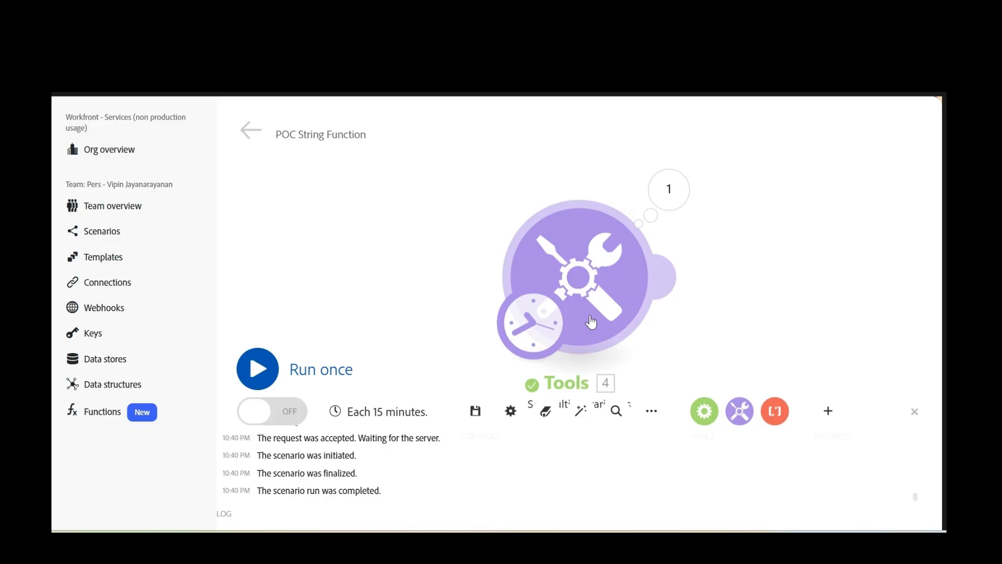
- Replace the value with sortDescString(<first name>;J;Adobe) and save the module settings
left_click(602, 267)
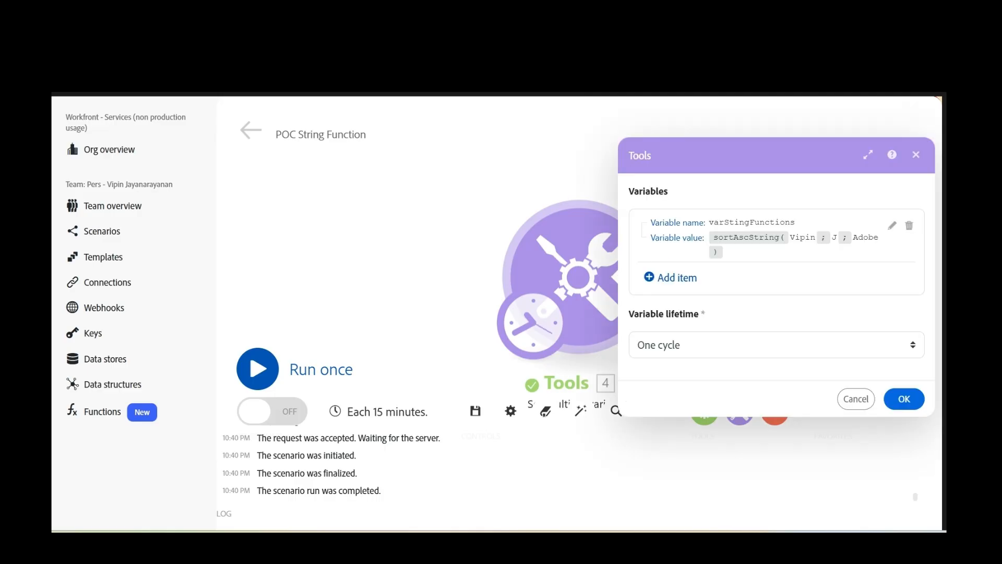
left_click(891, 226)
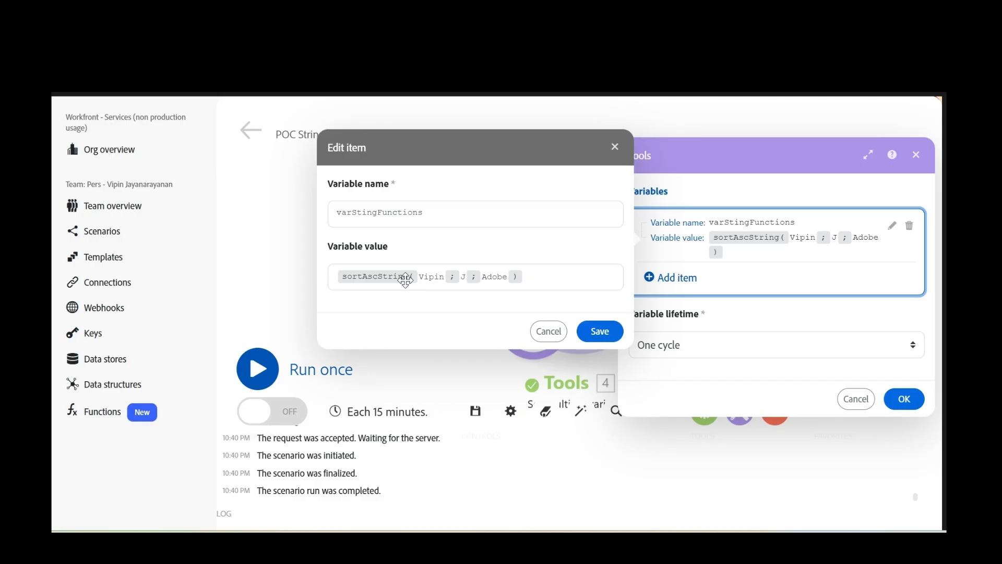
left_click(530, 278)
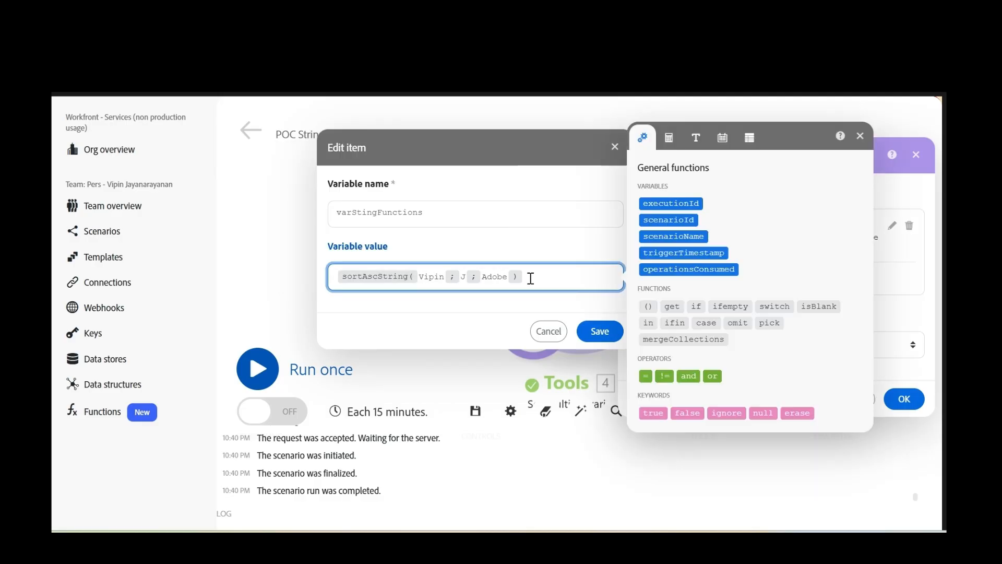
key("ctrl+a")
type("sortDescString(vipin;")
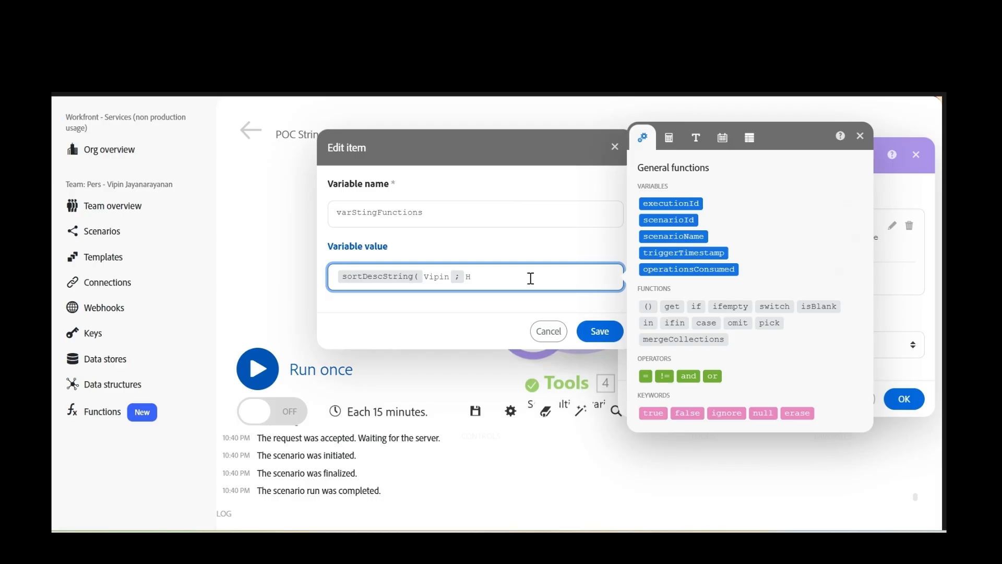
type("J;adobe")
key("BackSpace")
key("BackSpace")
key("BackSpace")
key("BackSpace")
key("BackSpace")
type("Adobe)")
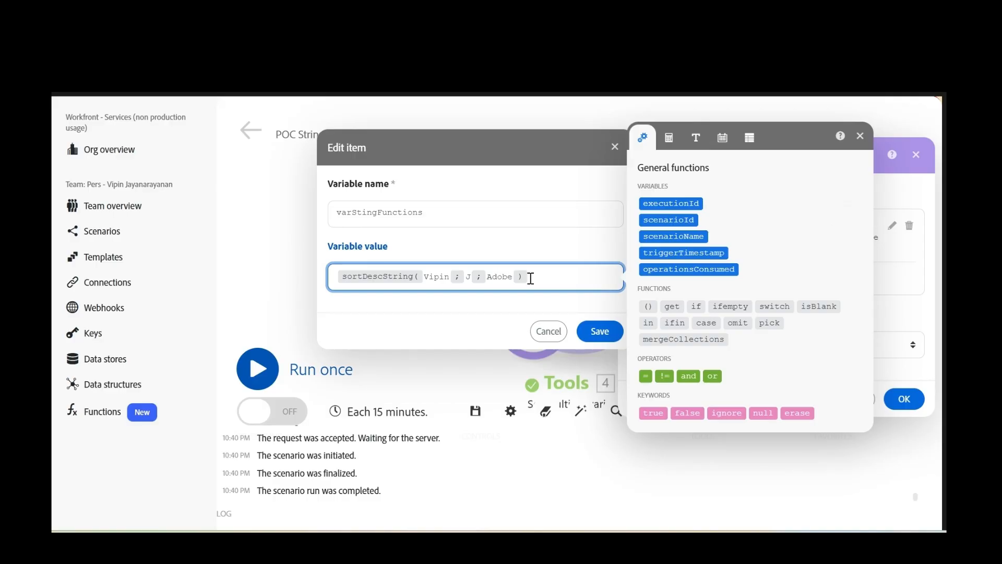
left_click(605, 334)
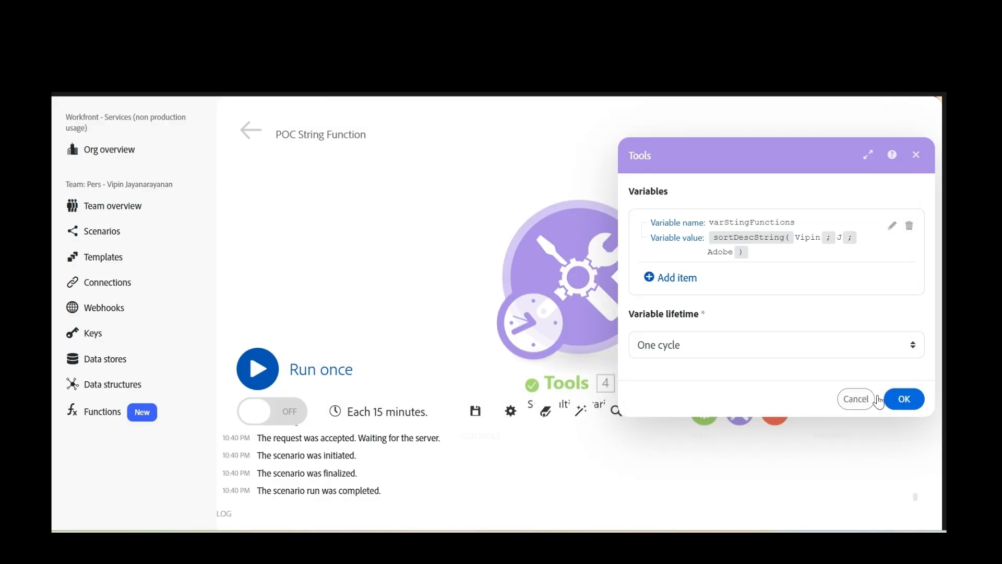
left_click(888, 399)
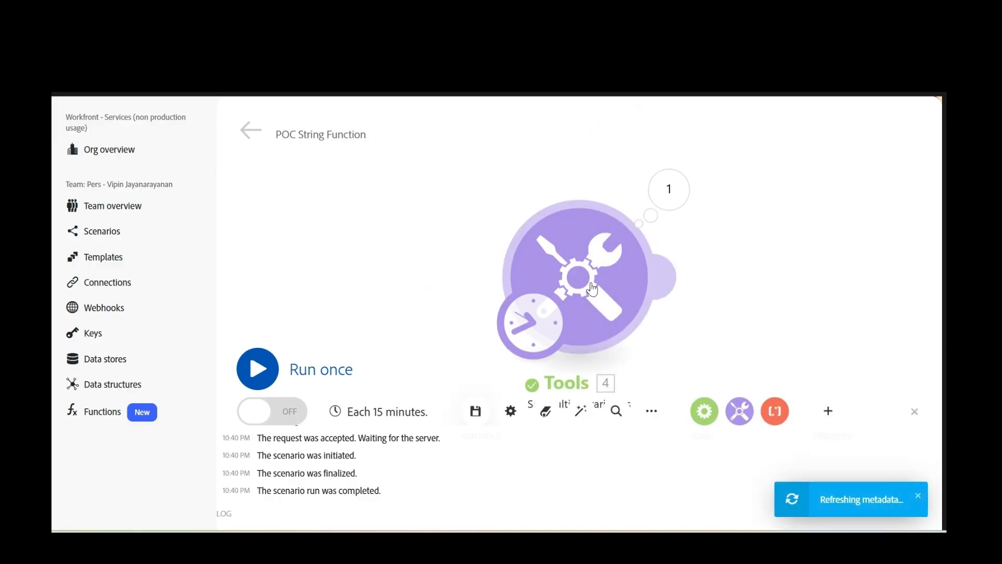
- Run only the Tools module and expand the resulting output array
right_click(592, 289)
left_click(659, 330)
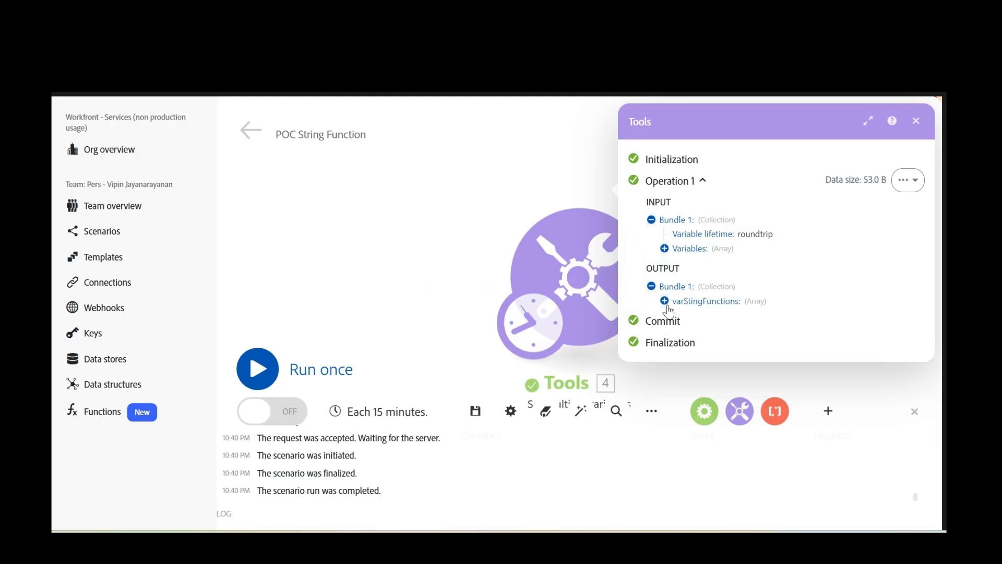
left_click(664, 302)
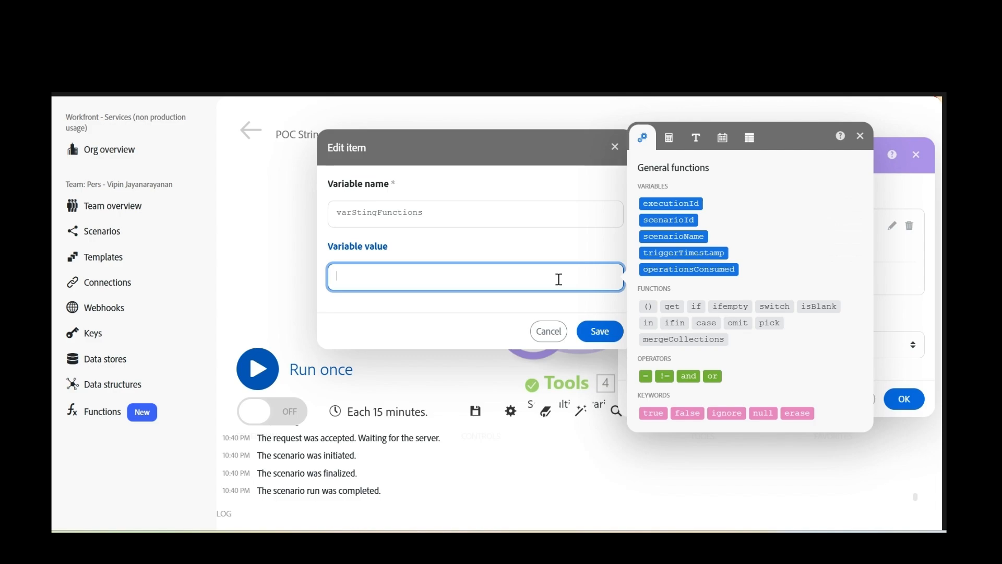
- Set varStingFunctions to pascal() of 'hello world' plus a third sample word, and save the module
type("pascal(")
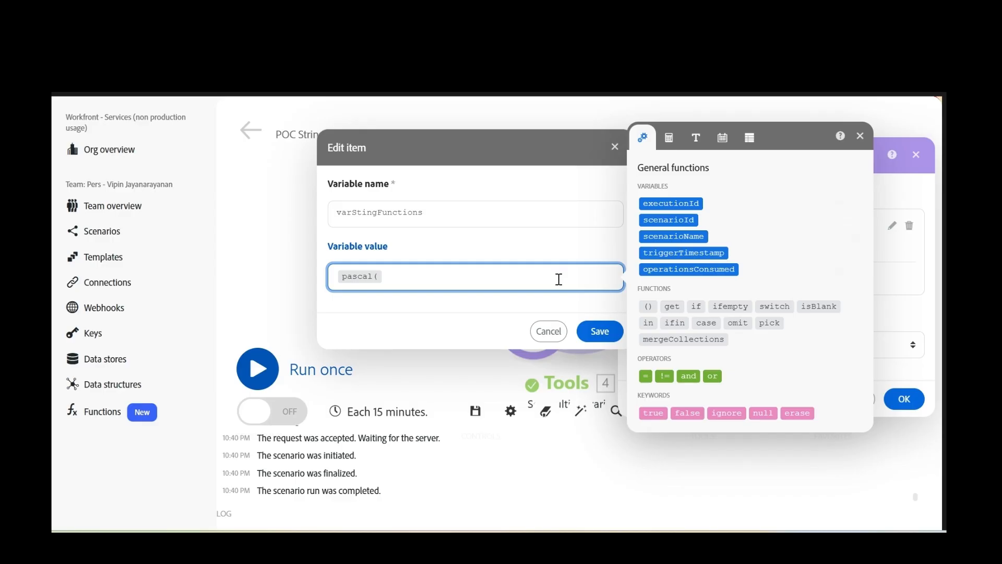
type("hello work")
key("BackSpace")
type("ld vipin)")
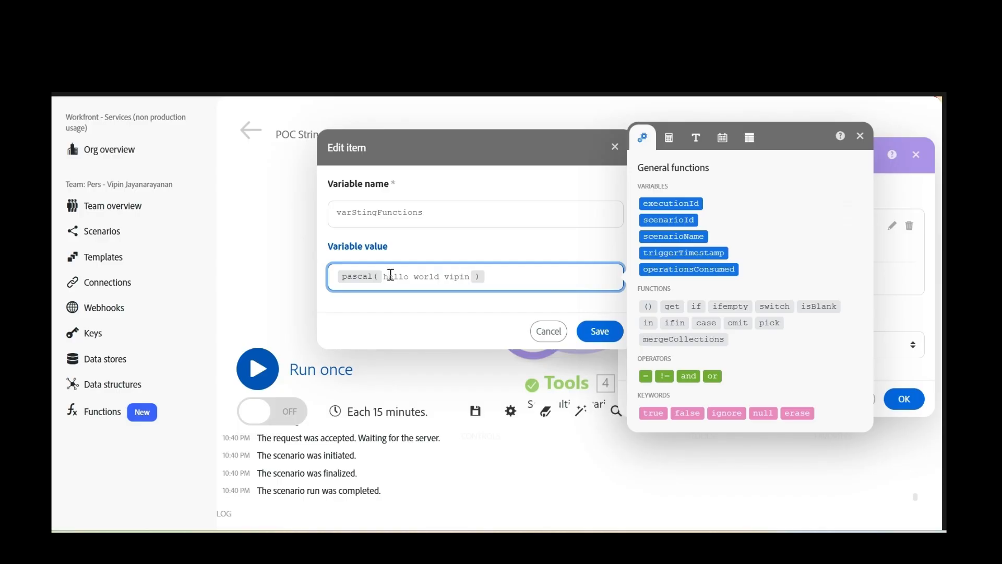
left_click(421, 277)
left_click(601, 332)
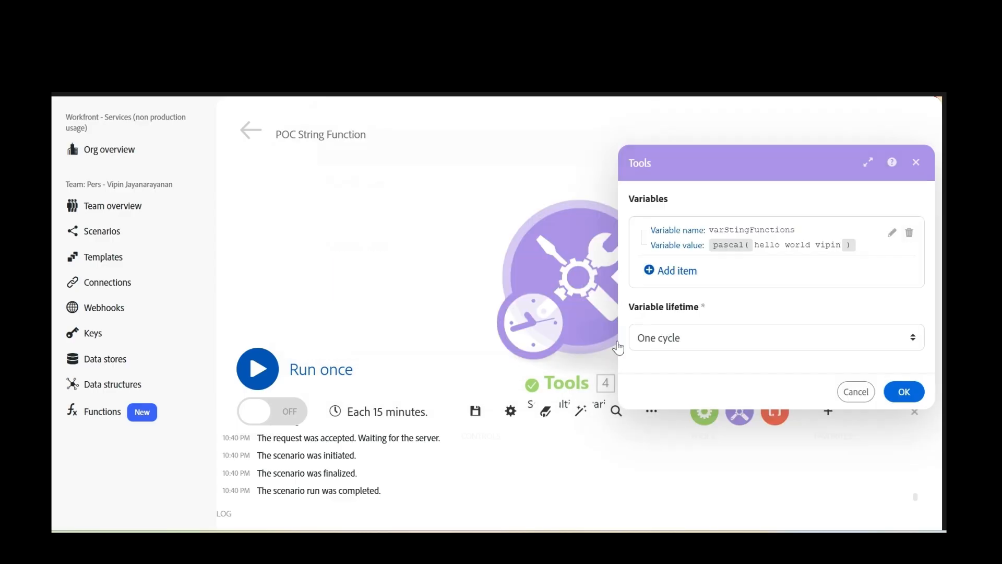
left_click(904, 396)
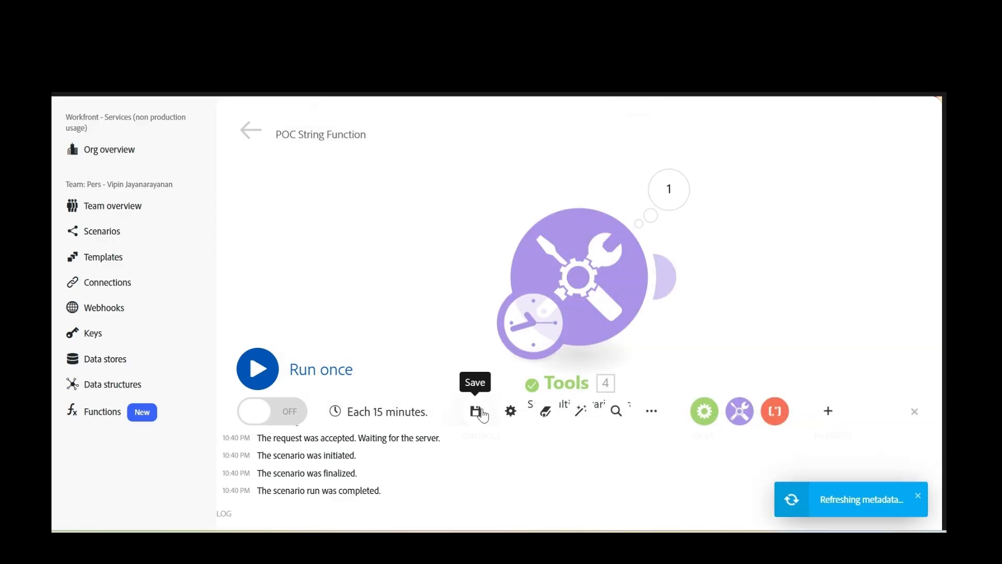
- Run only the Tools module and view the PascalCase result in the latest run's output
right_click(595, 279)
left_click(663, 321)
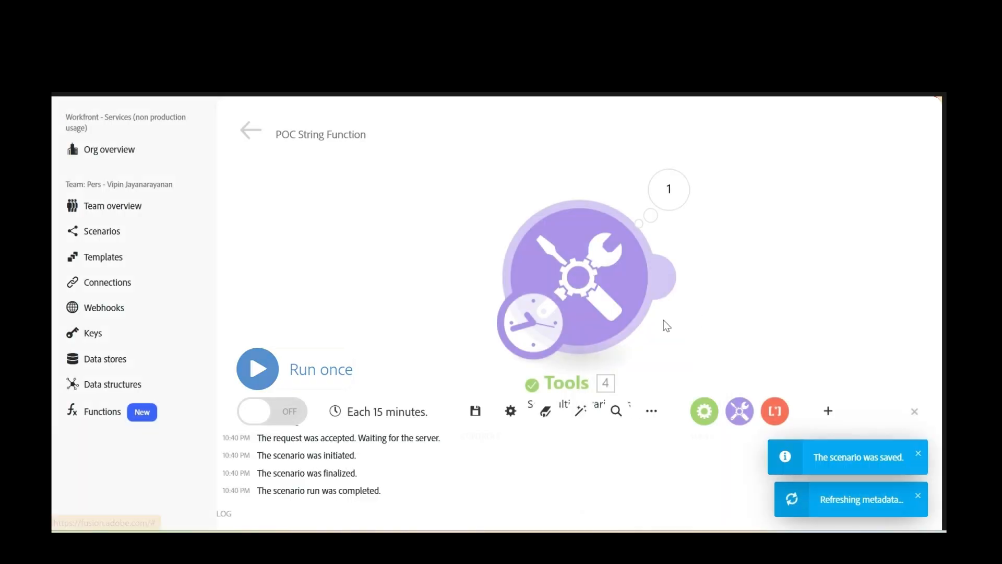
left_click(604, 282)
key("Escape")
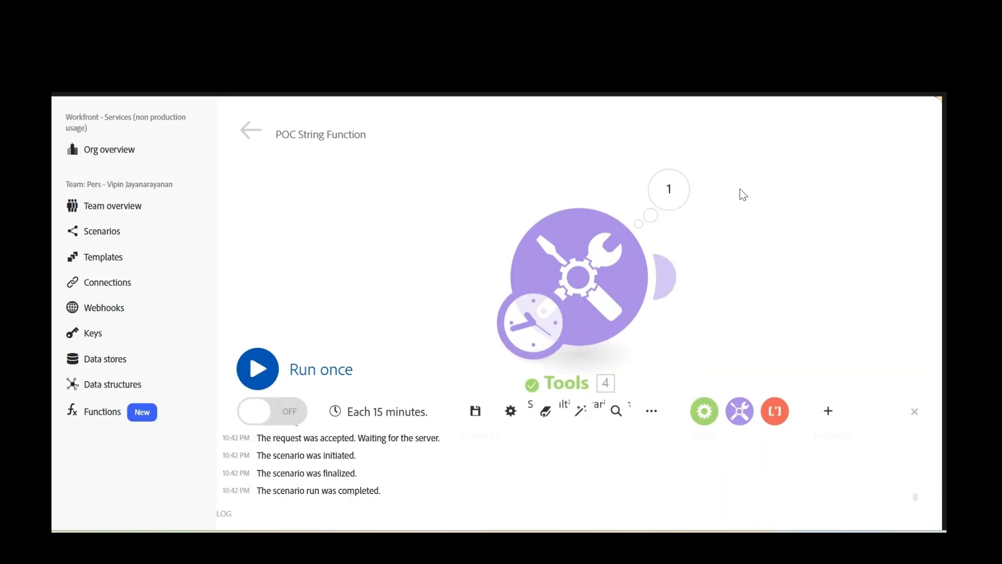
left_click(669, 189)
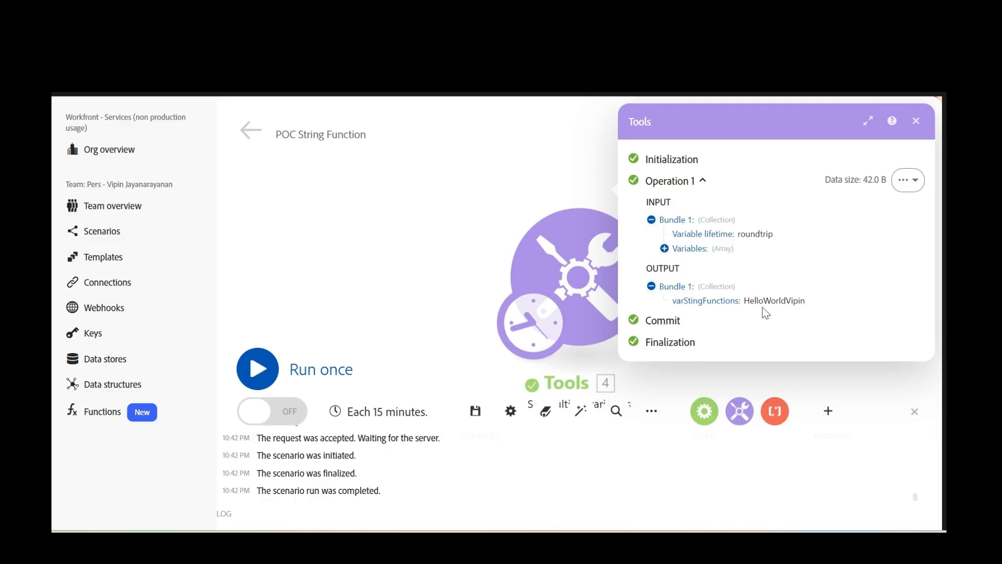